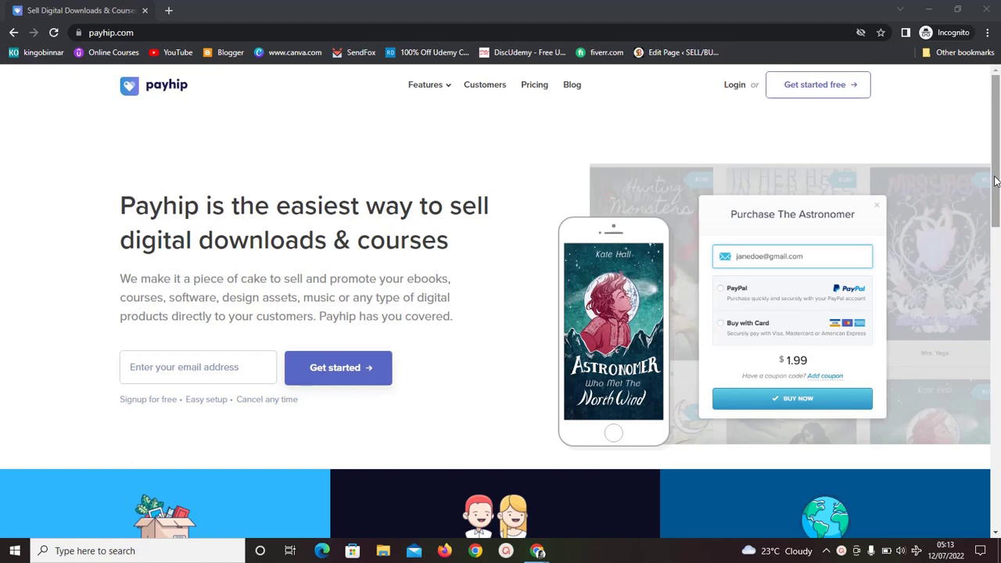
left_click_drag(996, 182, 996, 156)
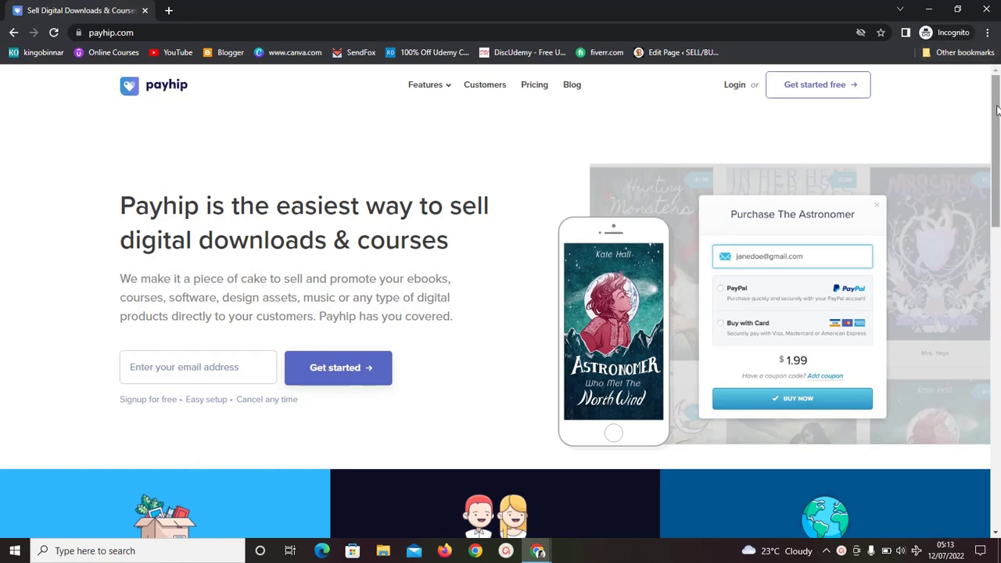
mouse_move(996, 111)
left_mouse_down()
mouse_move(997, 209)
mouse_move(997, 111)
left_mouse_up()
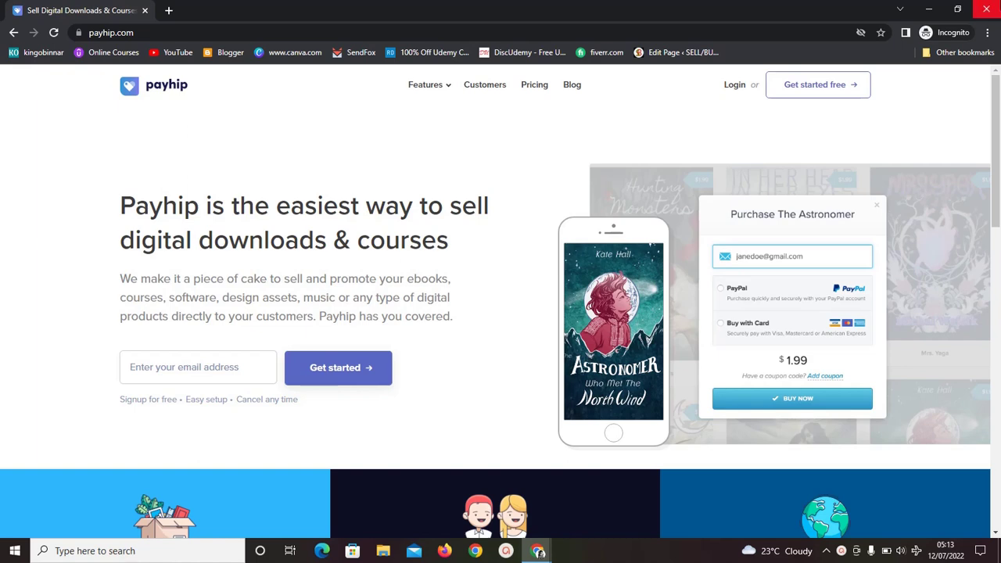
mouse_move(998, 98)
left_mouse_down()
mouse_move(997, 187)
mouse_move(997, 97)
left_mouse_up()
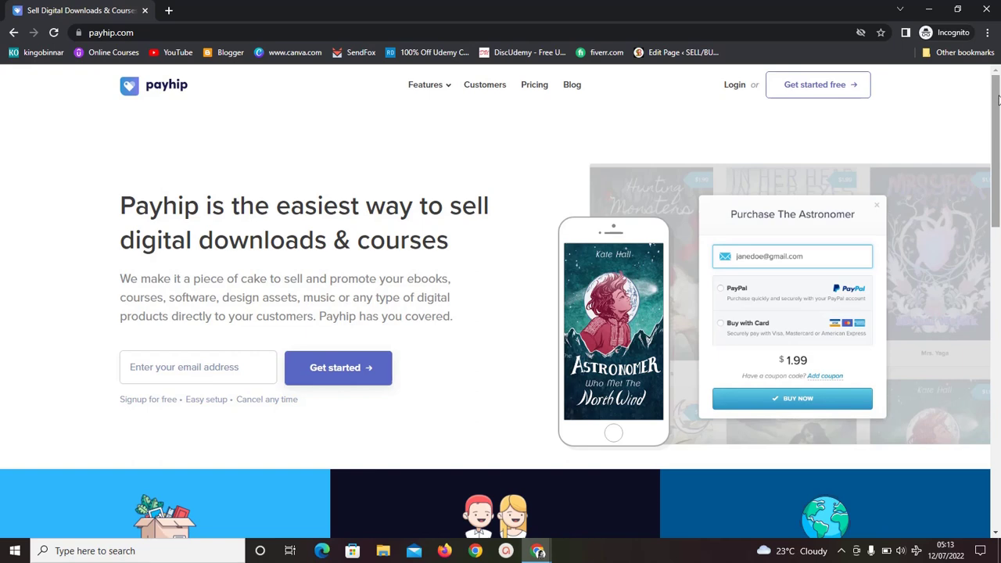
left_click_drag(998, 98, 988, 10)
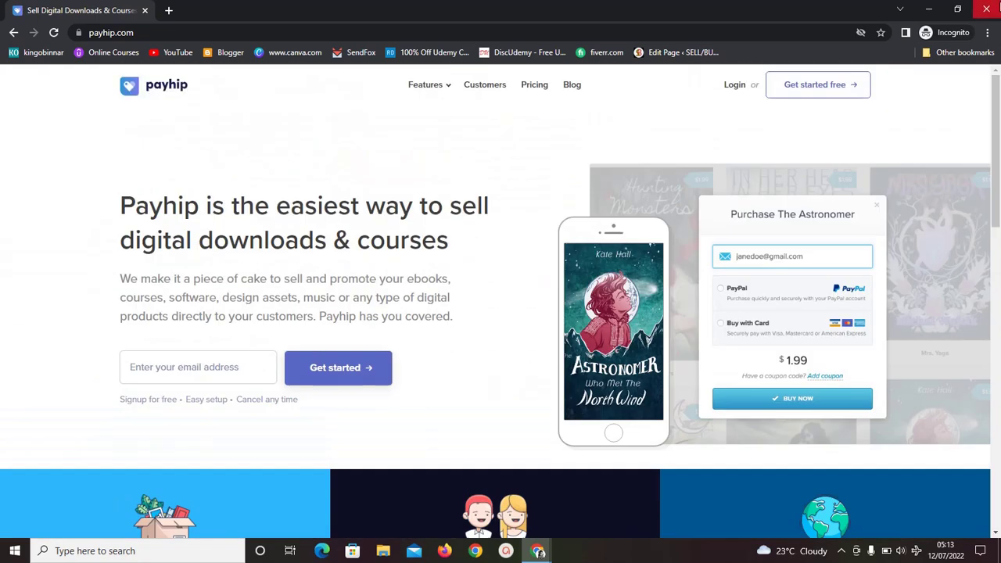
- Switch to the browser window with the YouTube channel and look through its uploaded videos
left_click(931, 9)
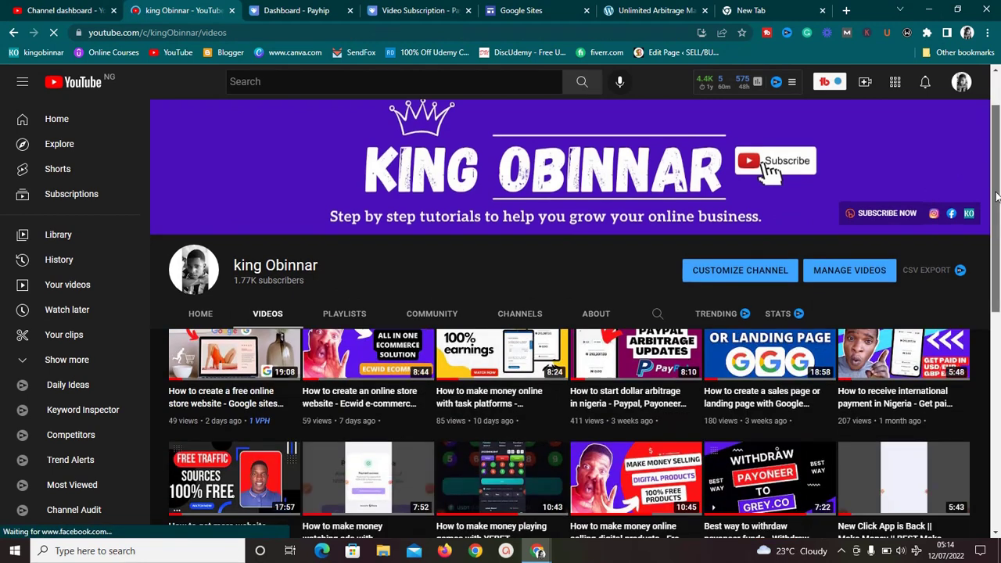
left_click_drag(994, 164, 996, 197)
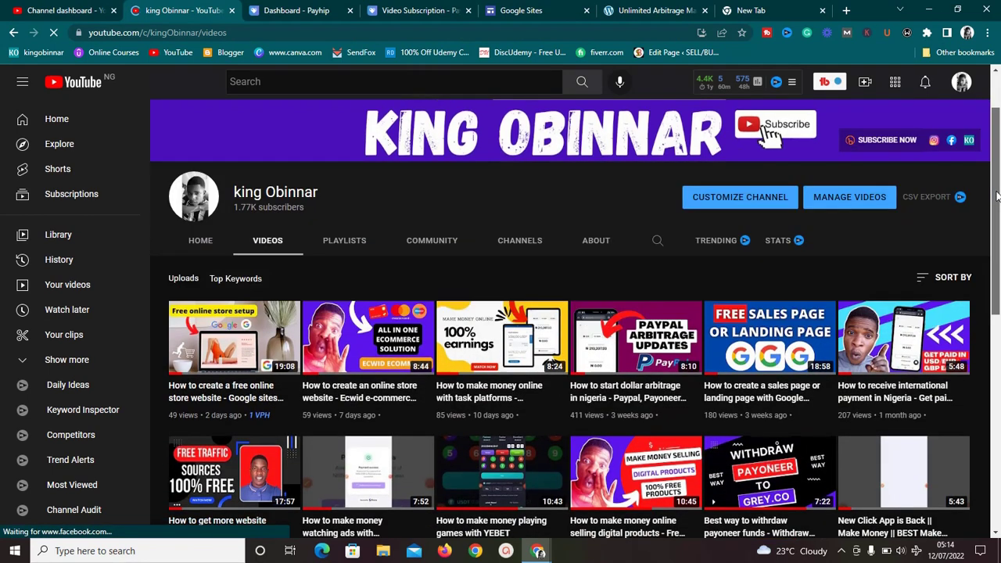
left_click_drag(996, 197, 997, 160)
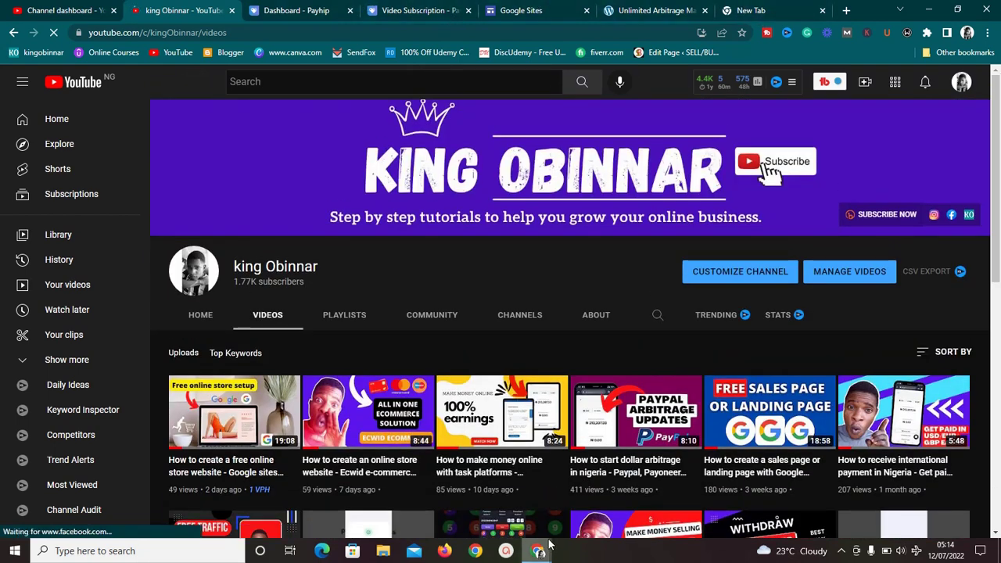
- Return to the browser window with the Payhip homepage and look over its landing page
mouse_move(540, 548)
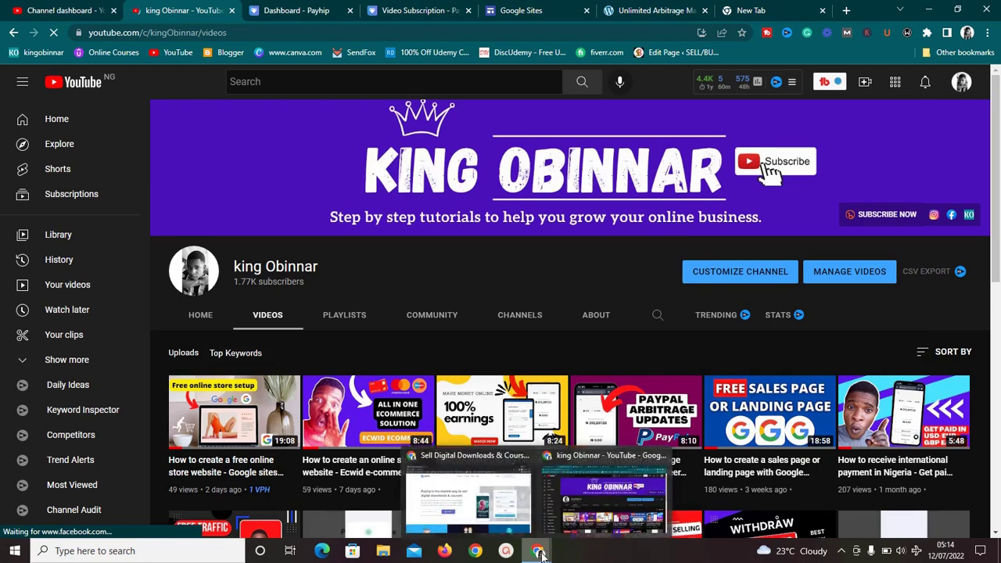
left_click(509, 510)
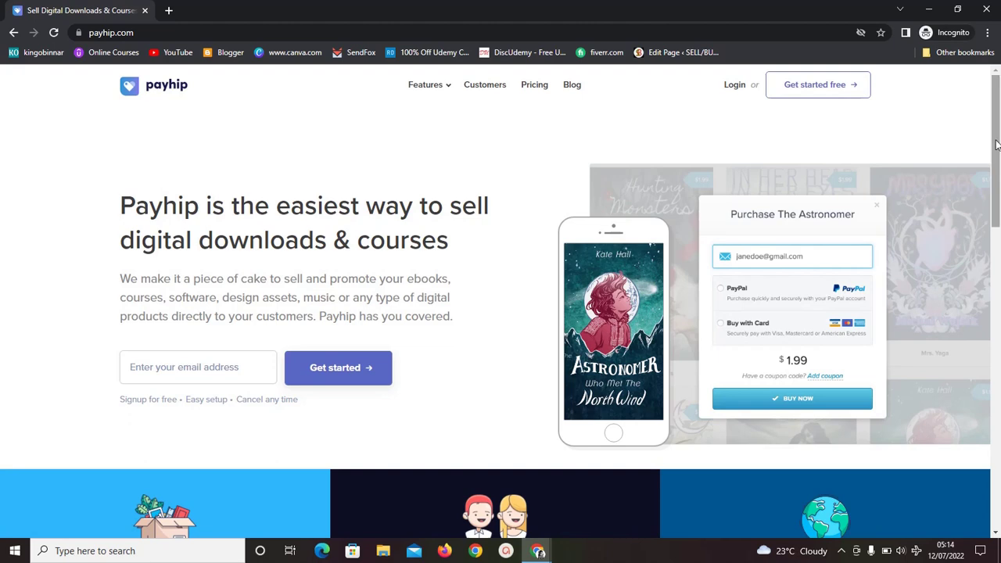
scroll(996, 144, "down", 2)
scroll(997, 145, "up", 2)
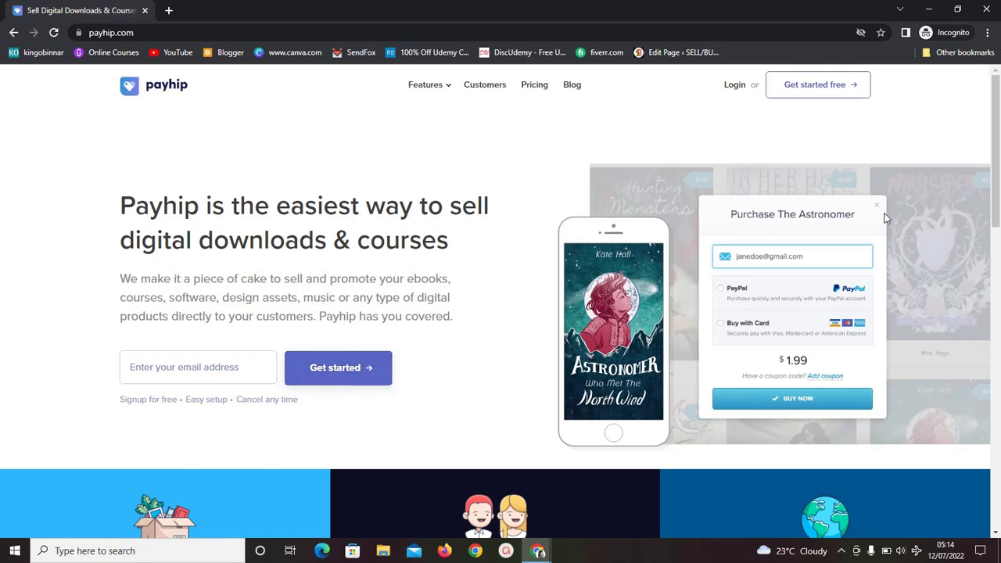
left_click_drag(996, 167, 995, 118)
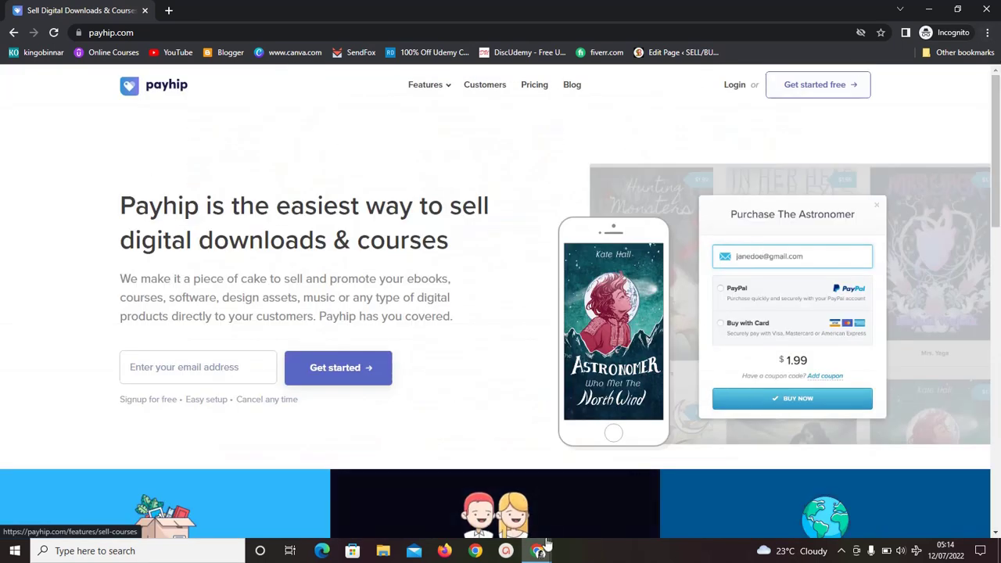
- Switch to the signed-in Payhip dashboard in the other browser window and review its product and sales overview
mouse_move(541, 553)
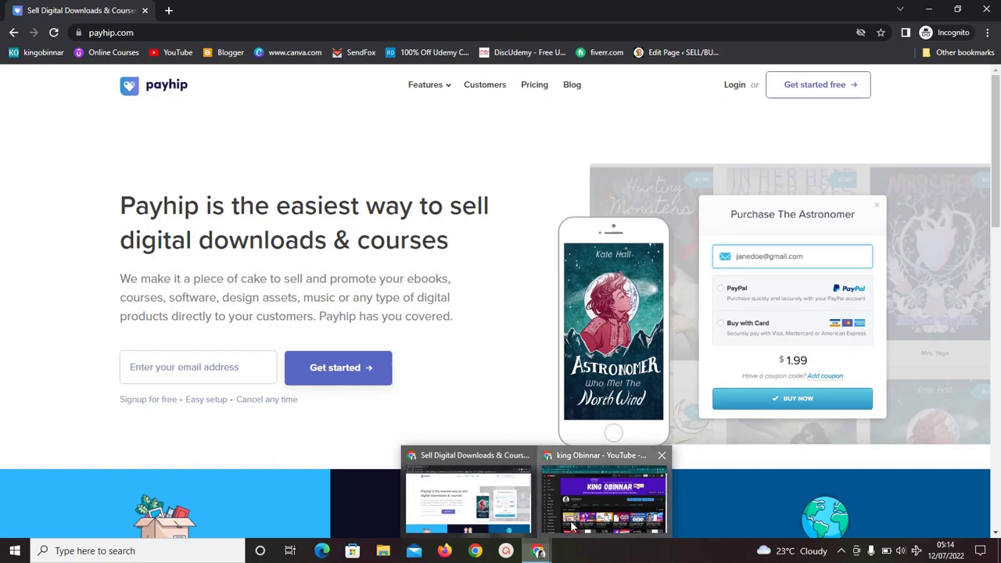
left_click(604, 505)
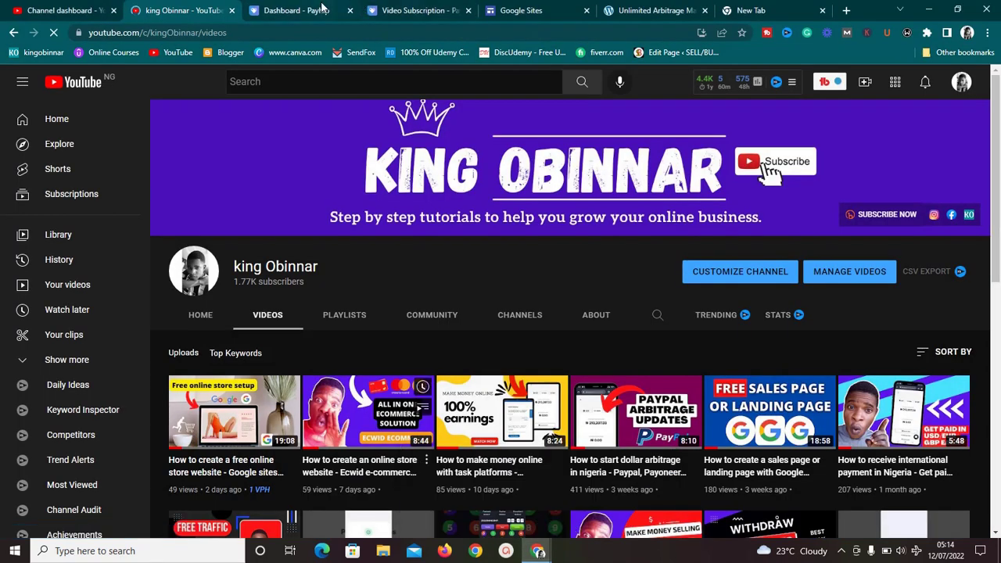
left_click(324, 9)
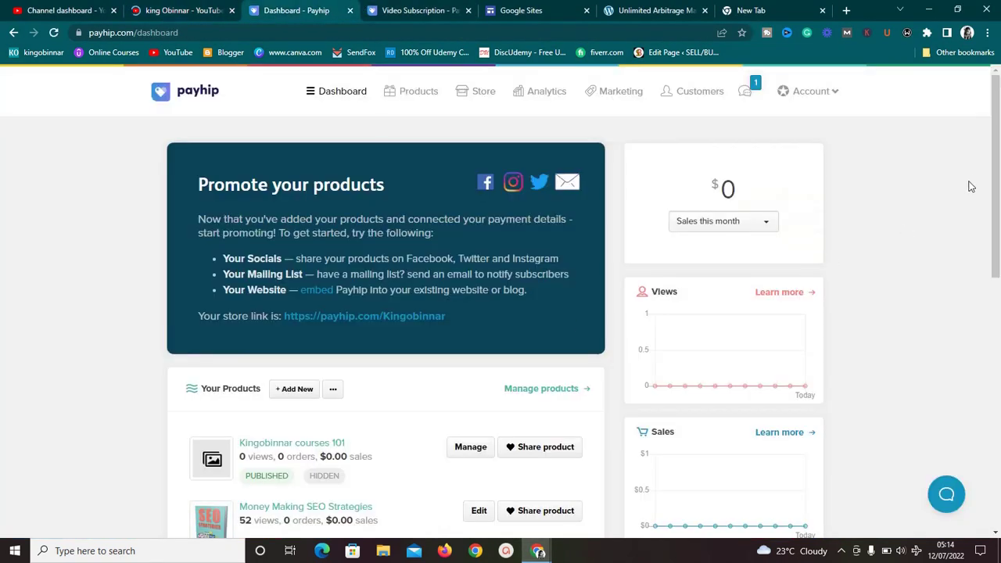
scroll(994, 168, "down", 2)
scroll(993, 168, "up", 2)
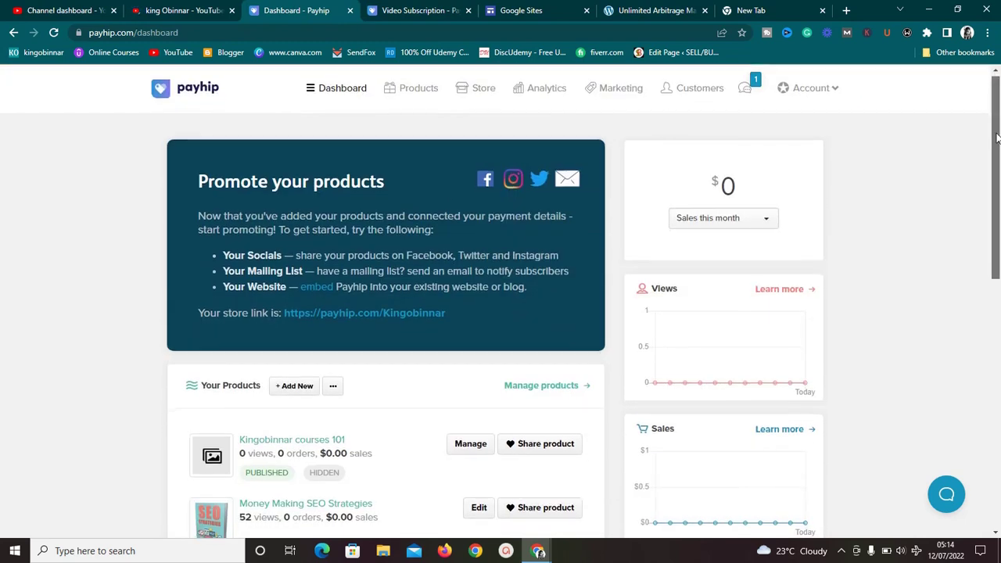
scroll(996, 96, "down", 4)
scroll(996, 95, "up", 4)
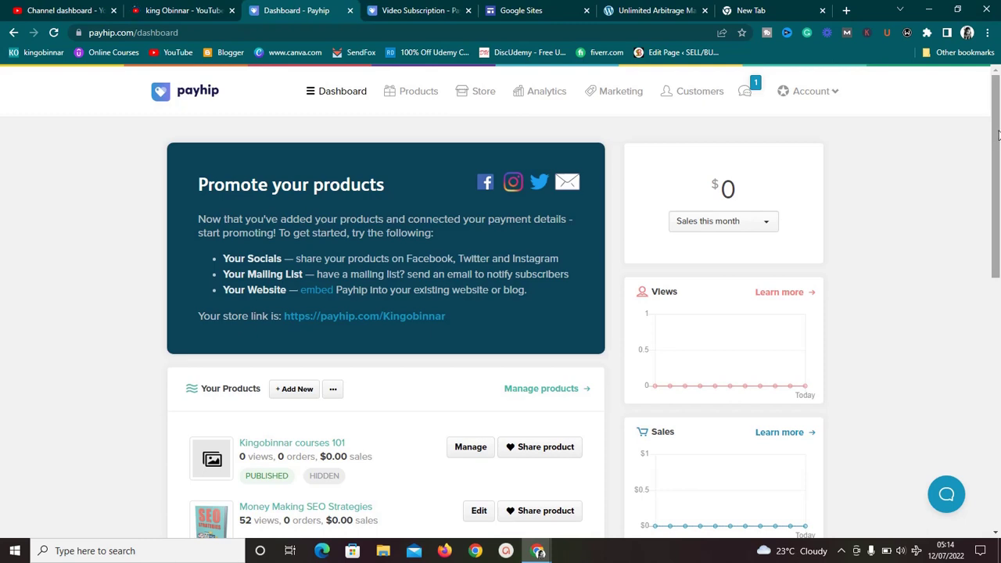
mouse_move(995, 138)
left_mouse_down()
mouse_move(995, 240)
mouse_move(995, 125)
left_mouse_up()
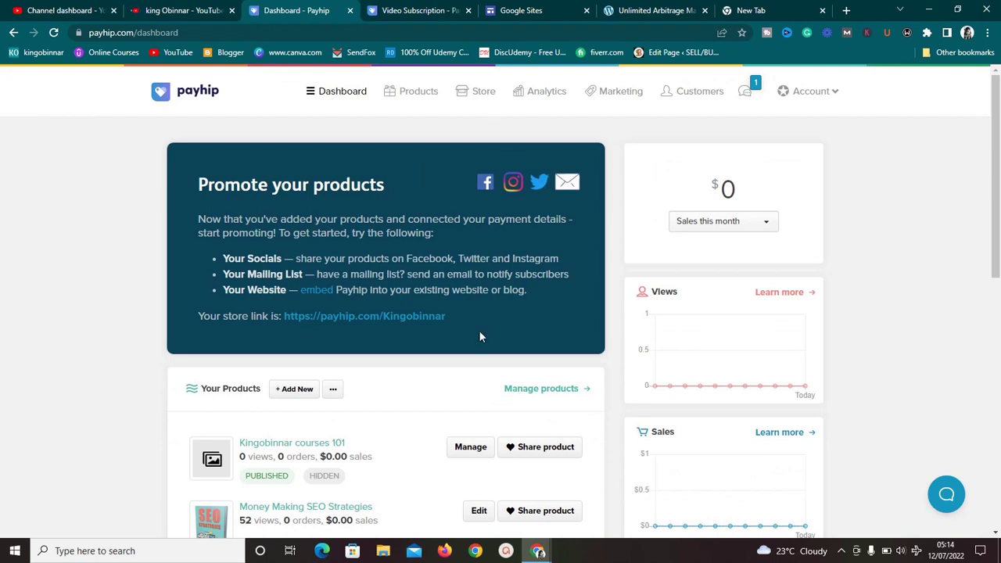
- Open the store's Analytics page and look through its views, sales and visitor source reports
left_click(545, 93)
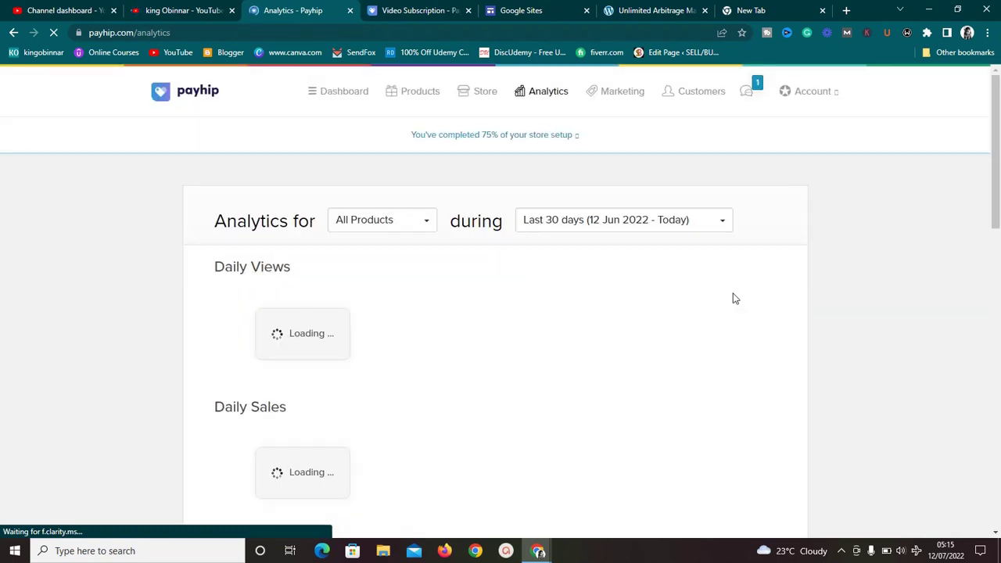
left_click_drag(996, 179, 996, 329)
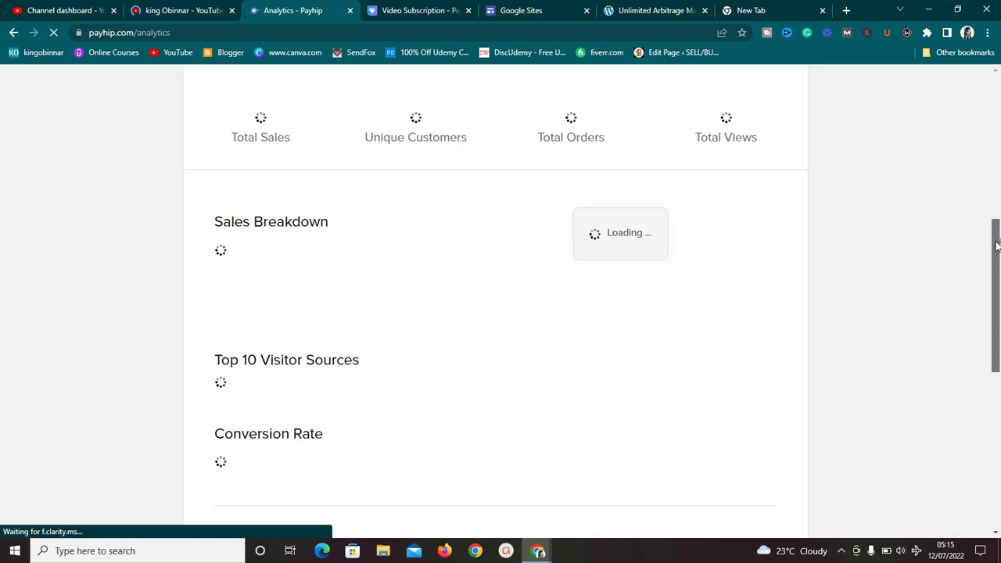
left_click_drag(996, 247, 997, 100)
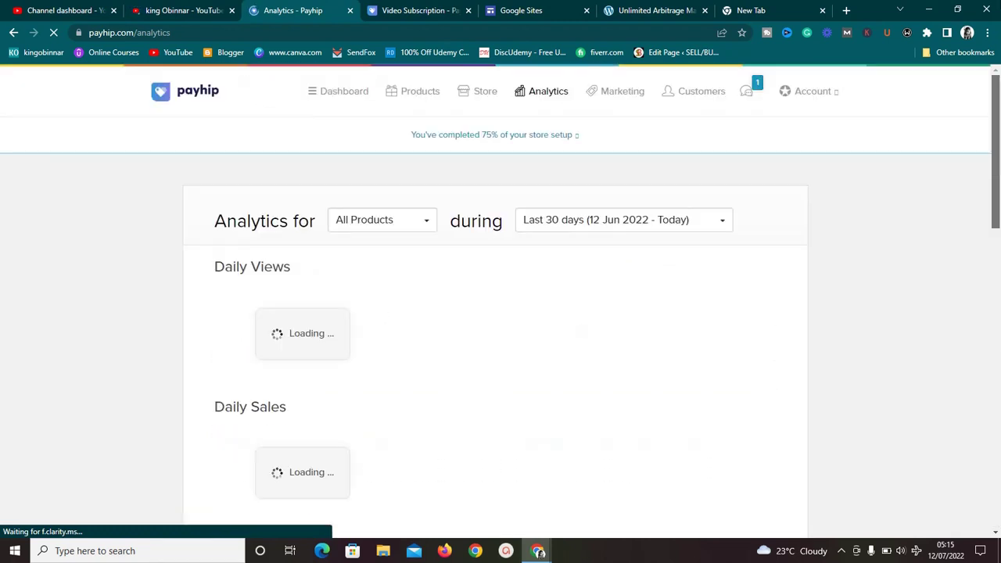
- Open the Marketing page and review its Coupons, Social Discounts and Affiliates sections
left_click(610, 92)
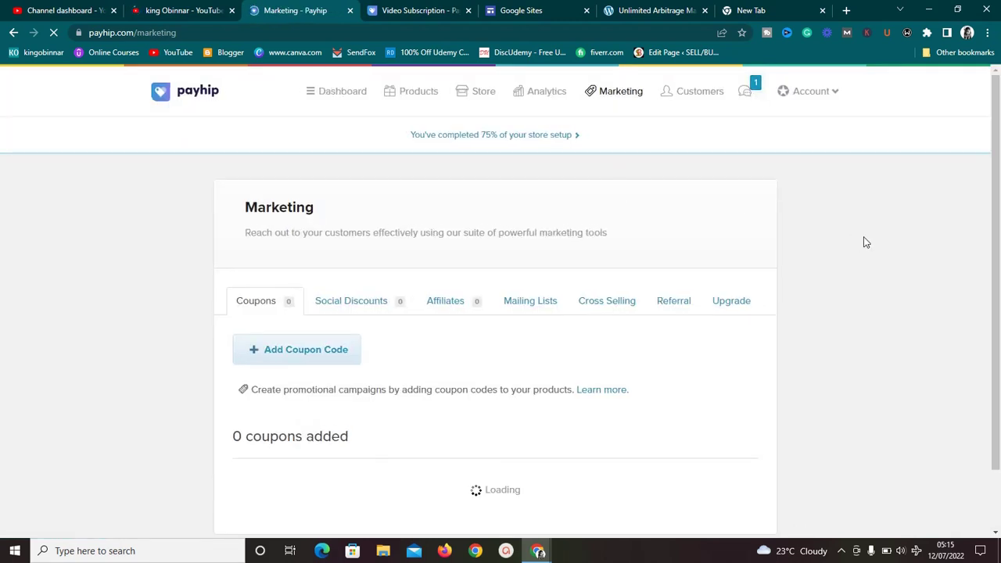
left_click_drag(995, 195, 995, 252)
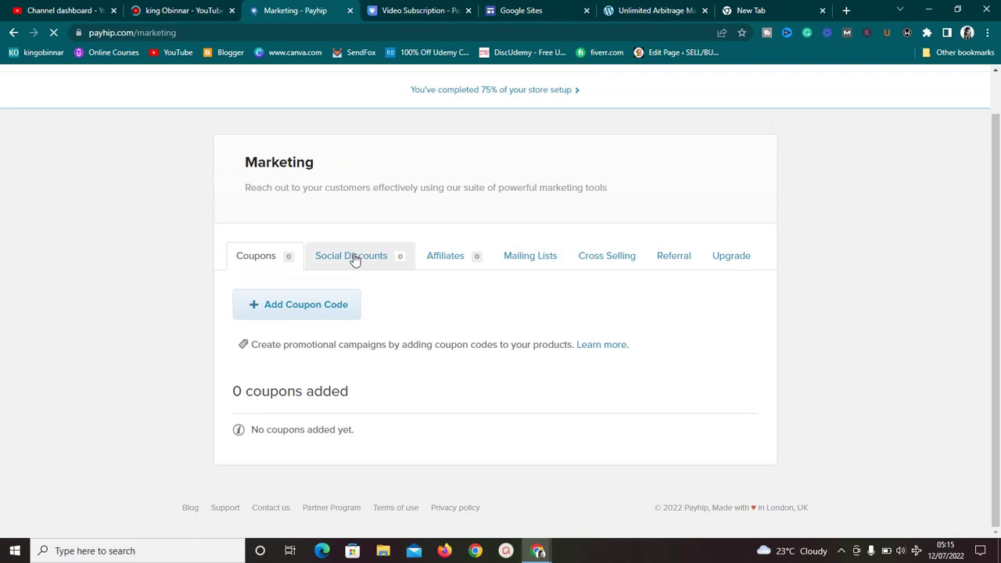
left_click(354, 259)
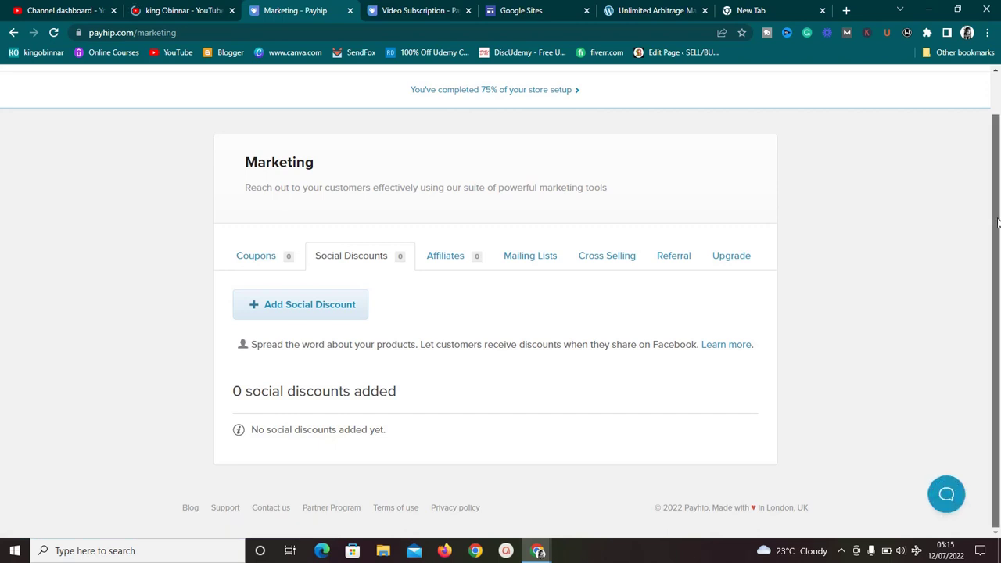
scroll(997, 223, "up", 2)
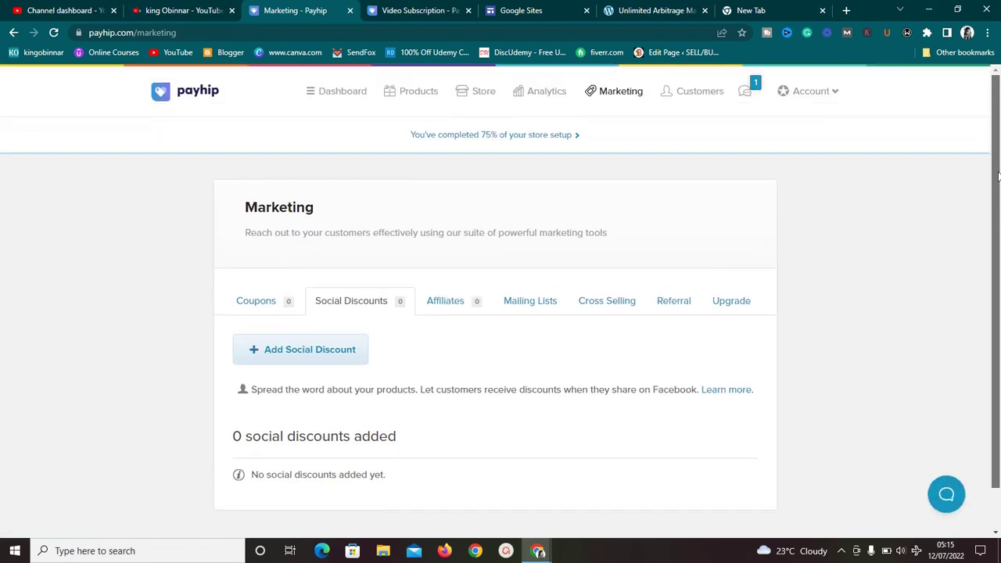
left_click(442, 314)
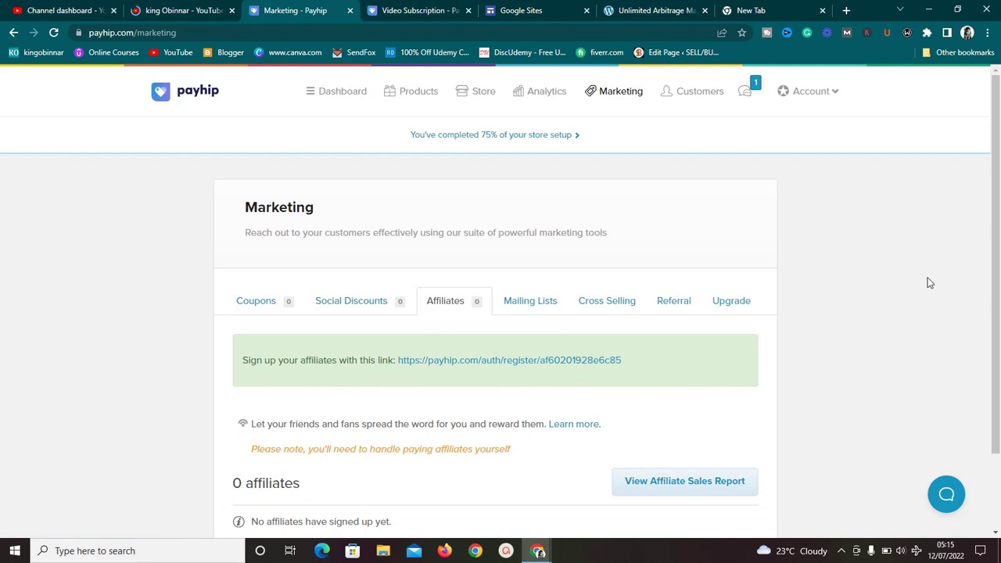
left_click_drag(997, 273, 997, 425)
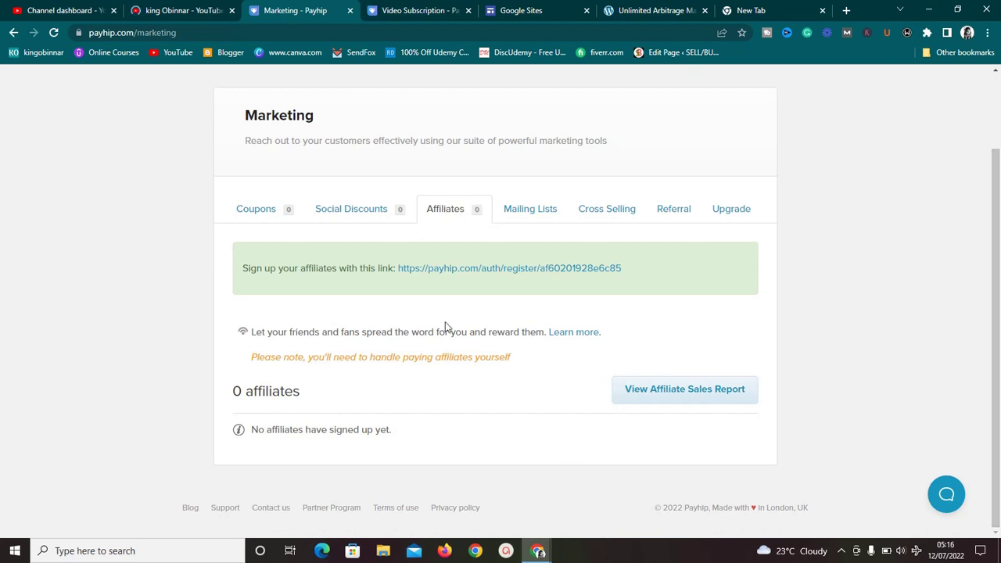
- Review the Mailing Lists, Cross Selling and Referral sections of the marketing tools
left_click(529, 209)
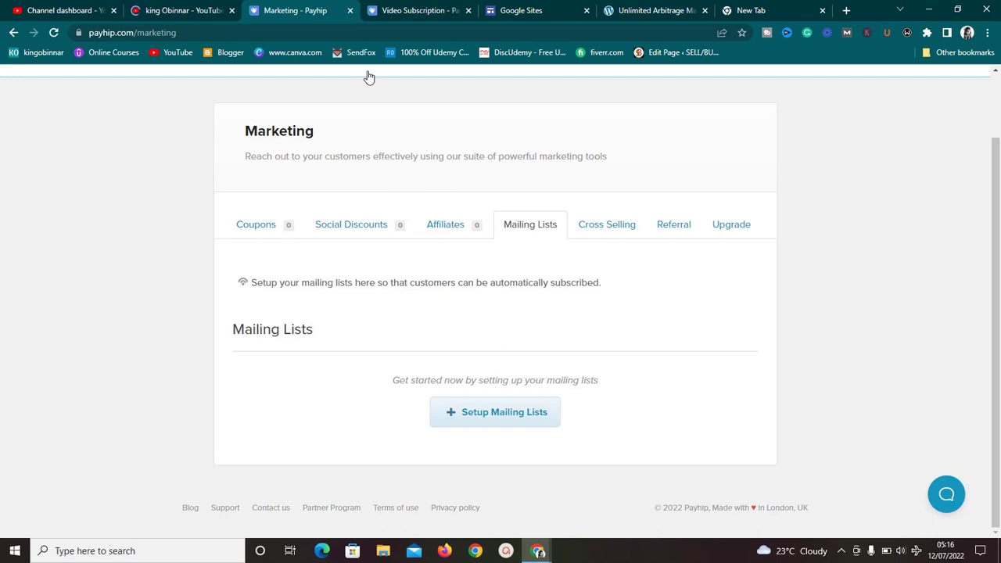
left_click(612, 231)
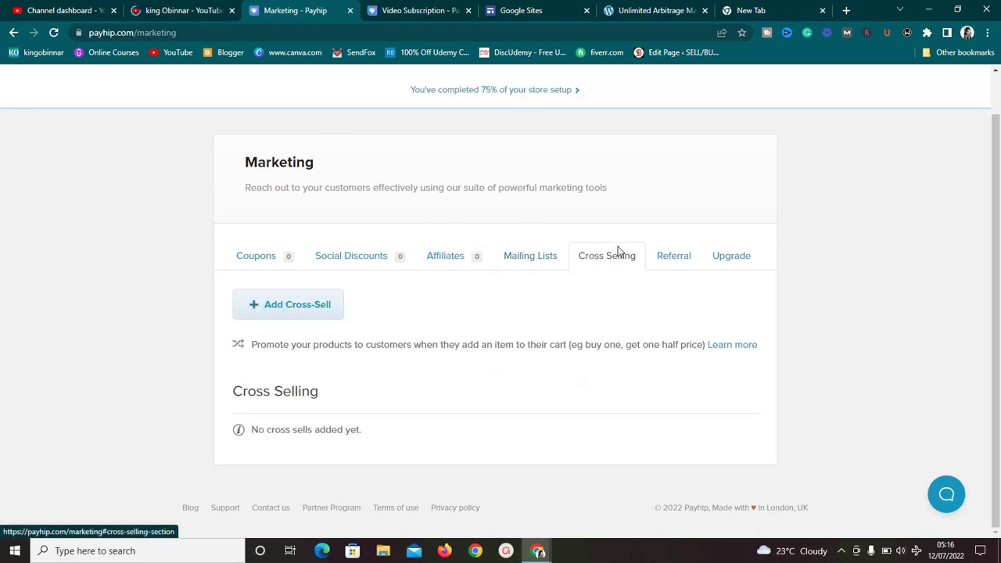
left_click(665, 268)
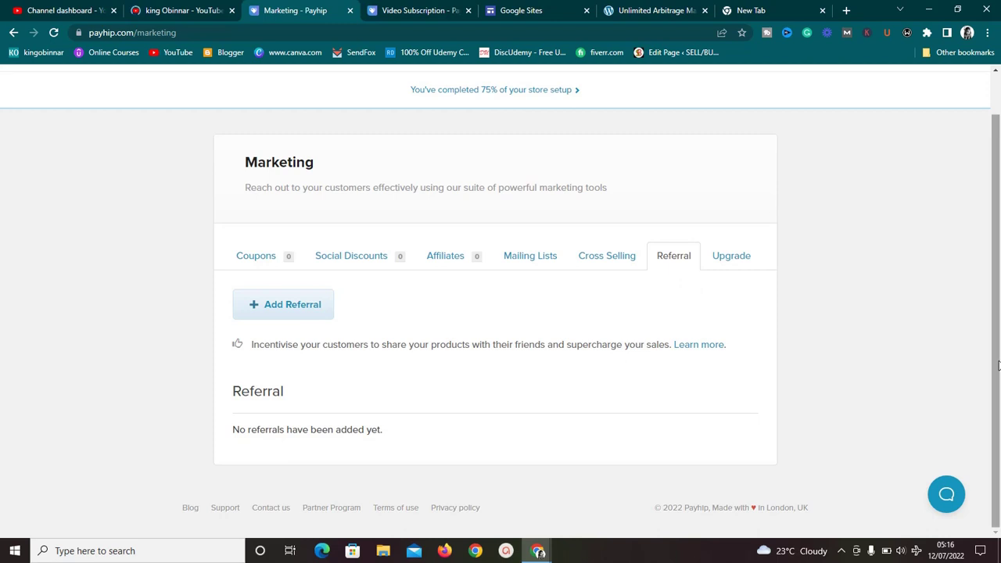
scroll(996, 205, "up", 1)
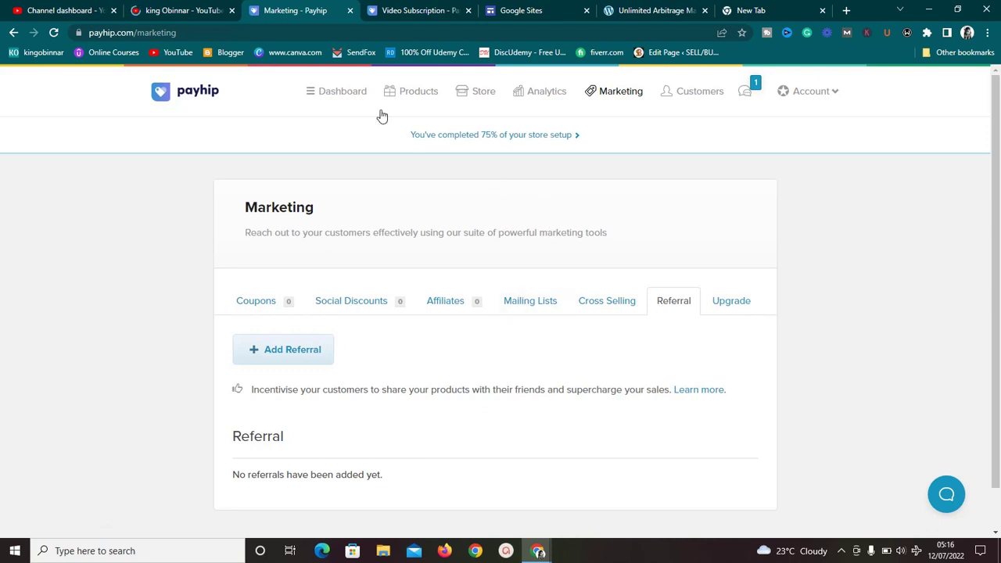
- Open the Products page, view the product types available for a new product, and close the selection without choosing one
left_click(420, 95)
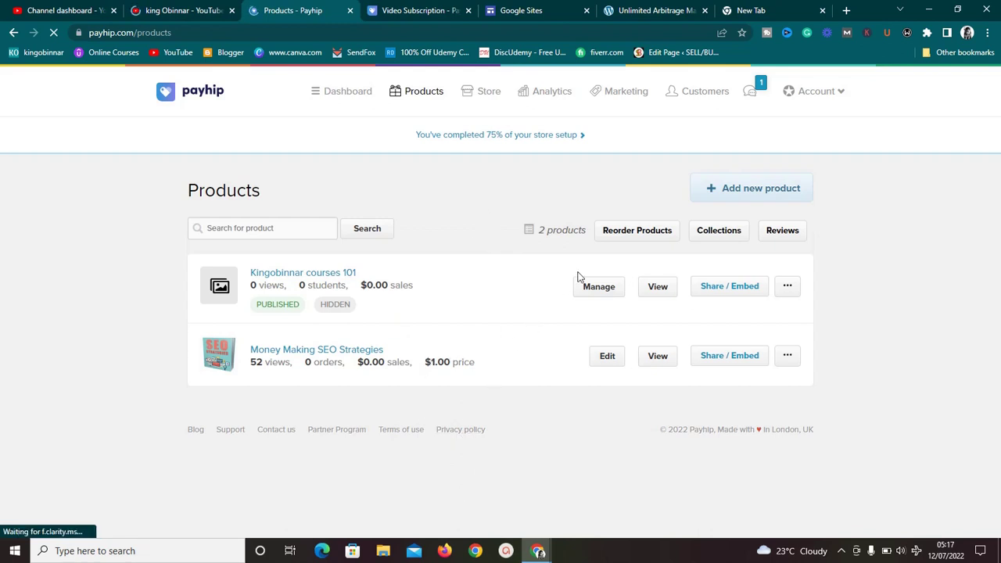
left_click(744, 195)
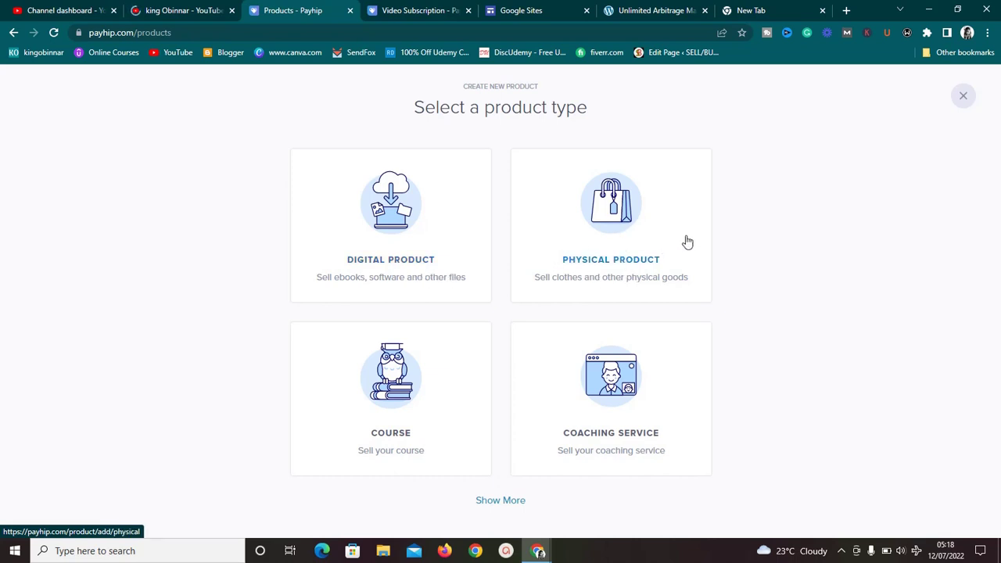
left_click(964, 97)
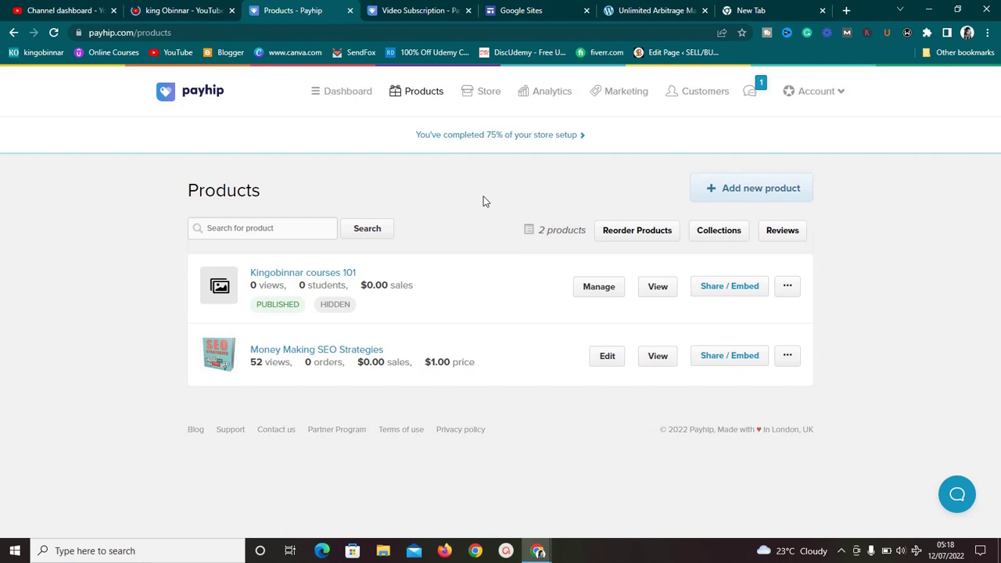
- Open the Store page and review its Blog Posts and Domains sections
left_click(483, 98)
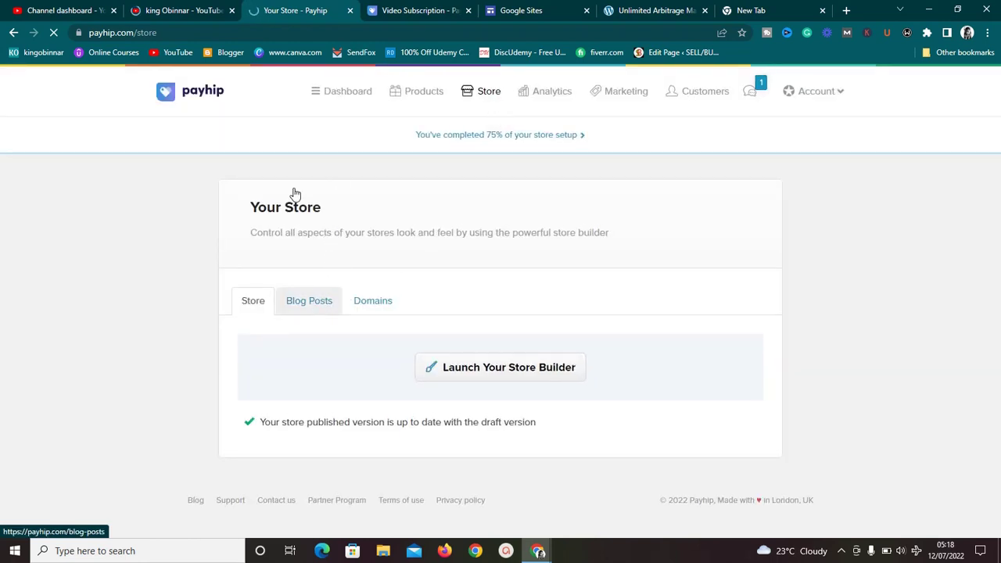
left_click(321, 309)
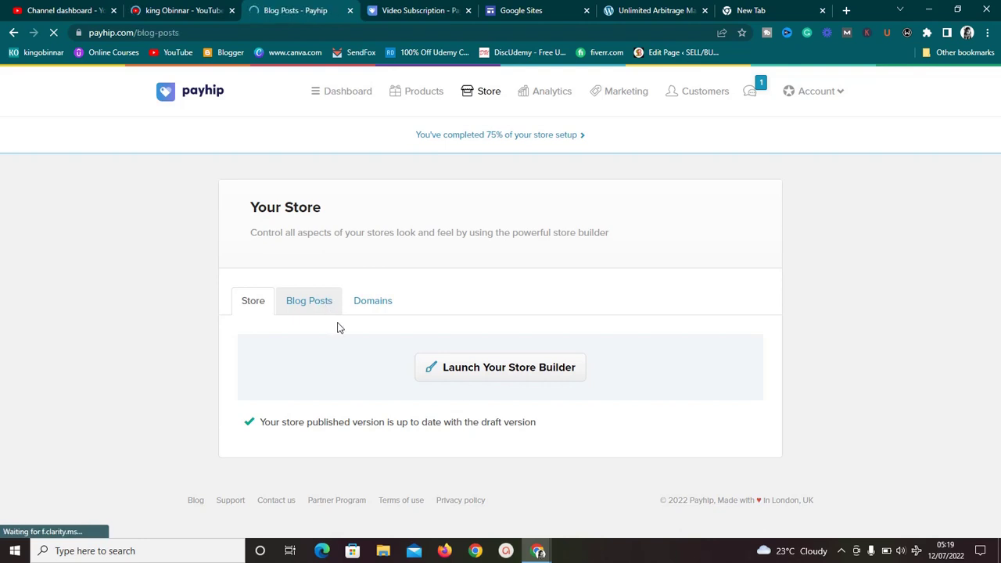
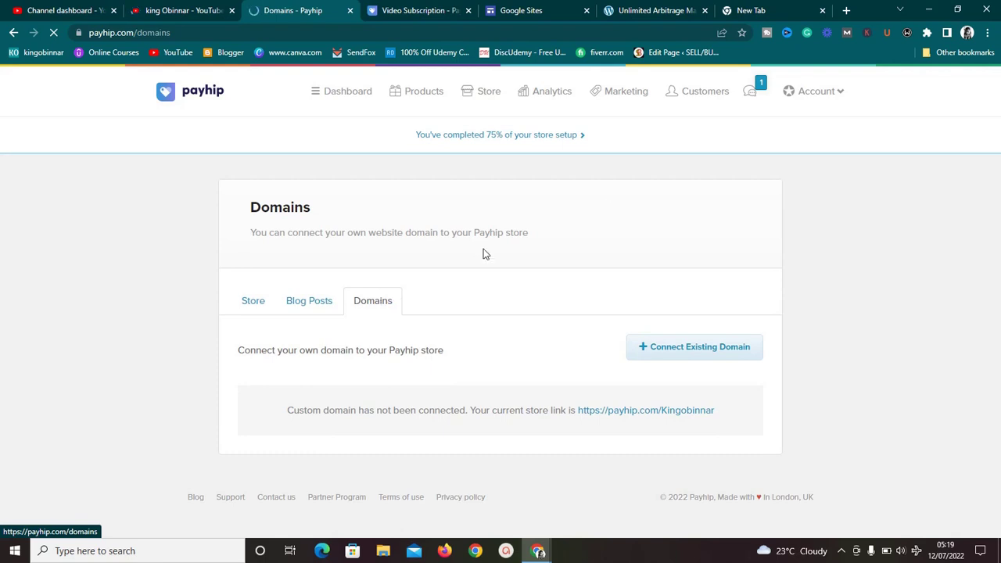
left_click(251, 305)
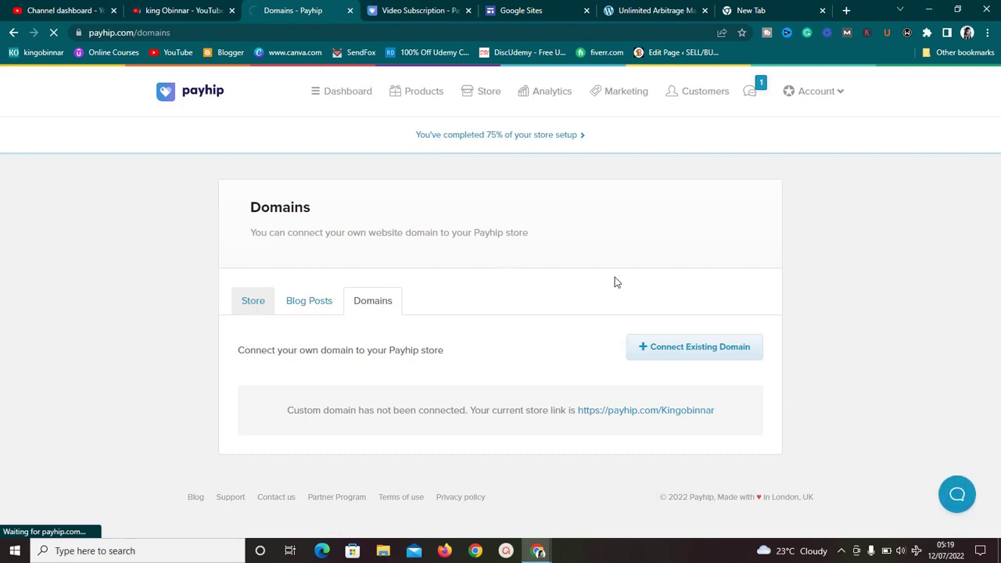
- Open the account settings and look through the Your Store details
left_click(839, 98)
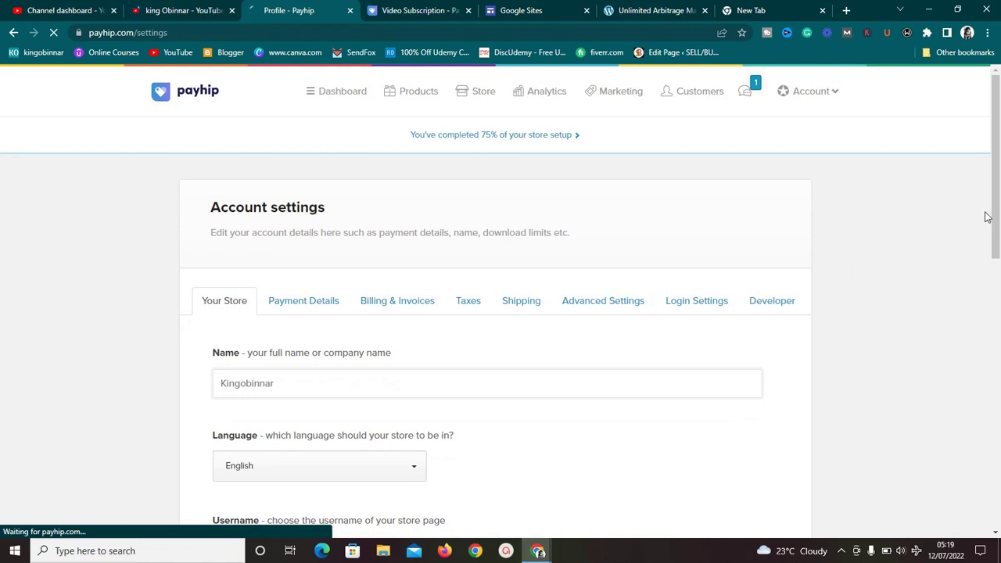
scroll(997, 215, "down", 3)
scroll(997, 215, "up", 3)
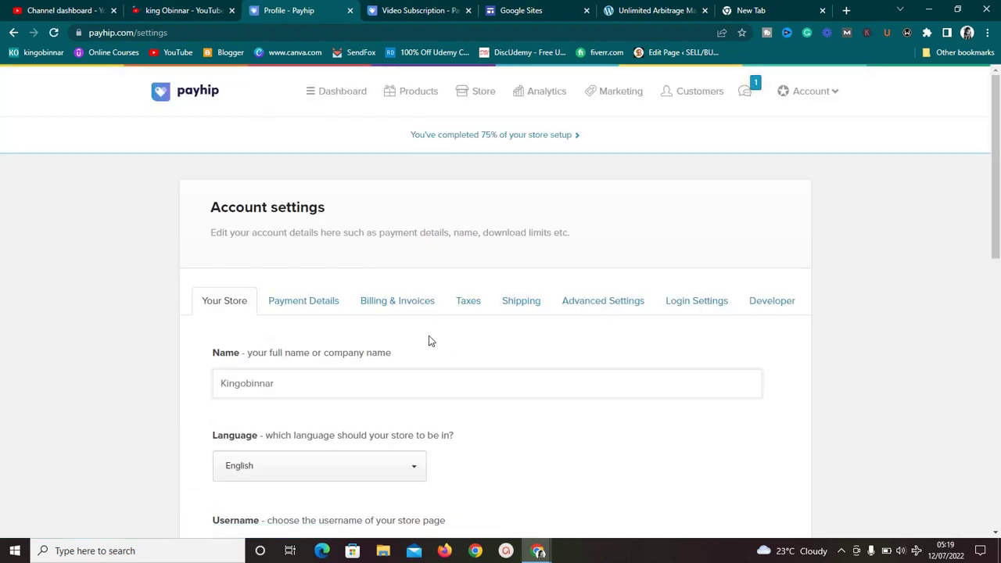
- Open the Payment Details settings and examine the PayPal, Stripe, default currency and statement description options
left_click(320, 310)
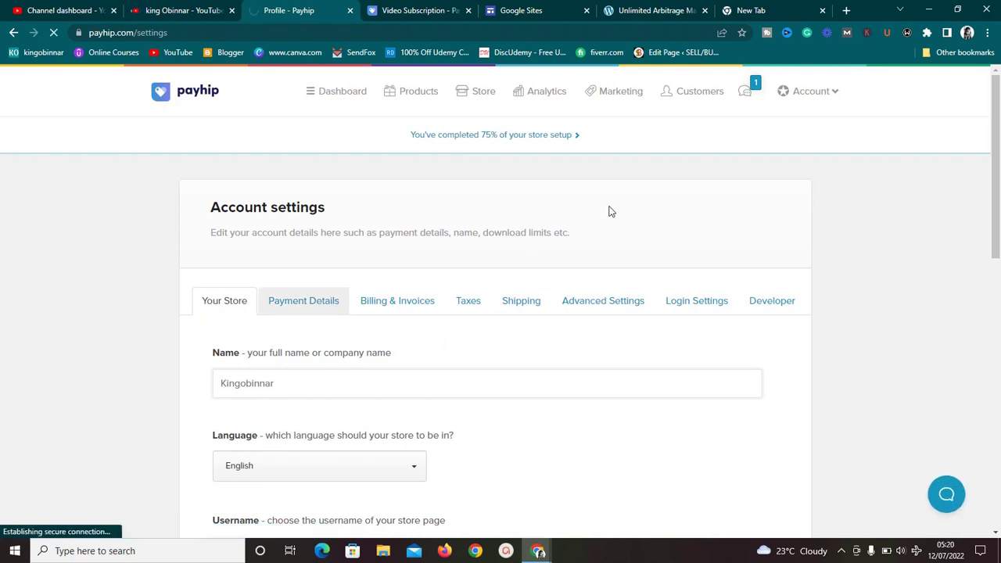
left_click(331, 310)
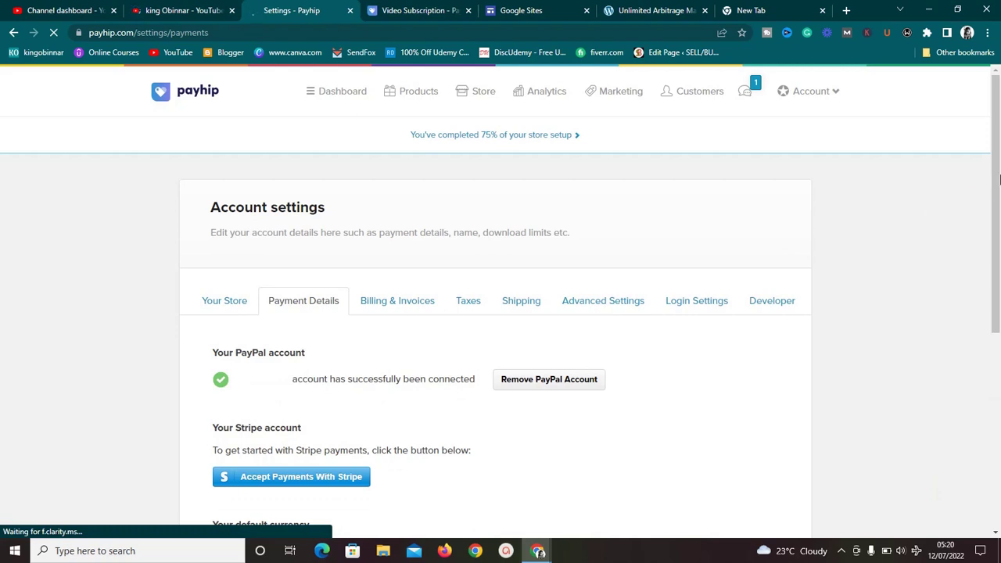
left_click_drag(997, 180, 997, 255)
scroll(686, 245, "up", 2)
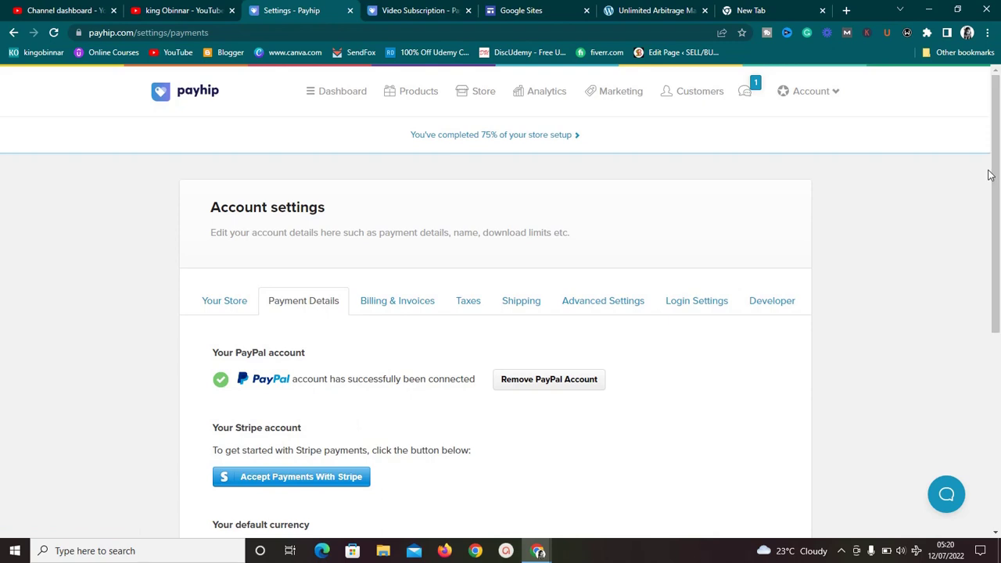
left_click_drag(1000, 182, 988, 227)
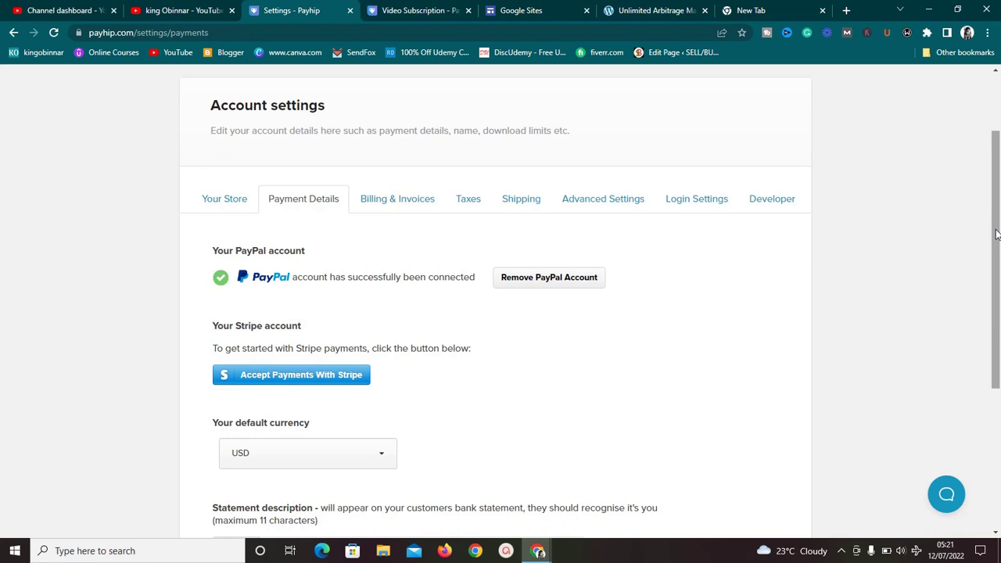
left_click_drag(997, 233, 997, 250)
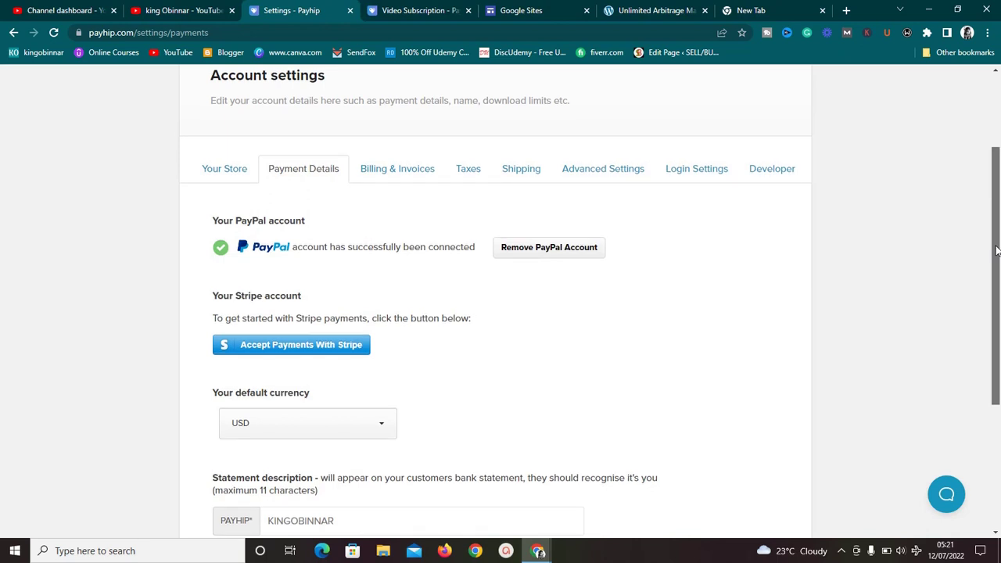
left_click_drag(996, 250, 999, 203)
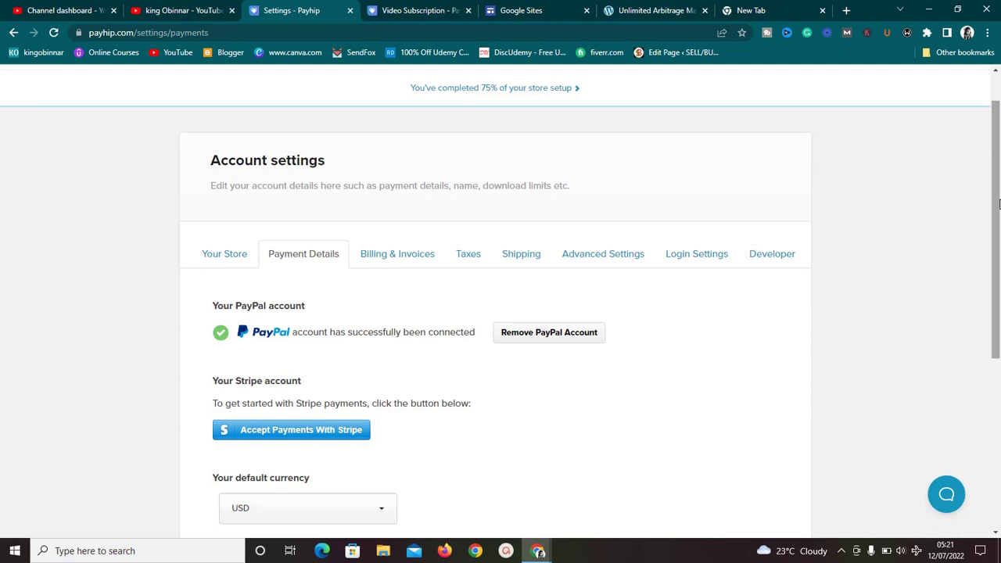
left_click_drag(999, 260, 999, 350)
scroll(981, 235, "up", 3)
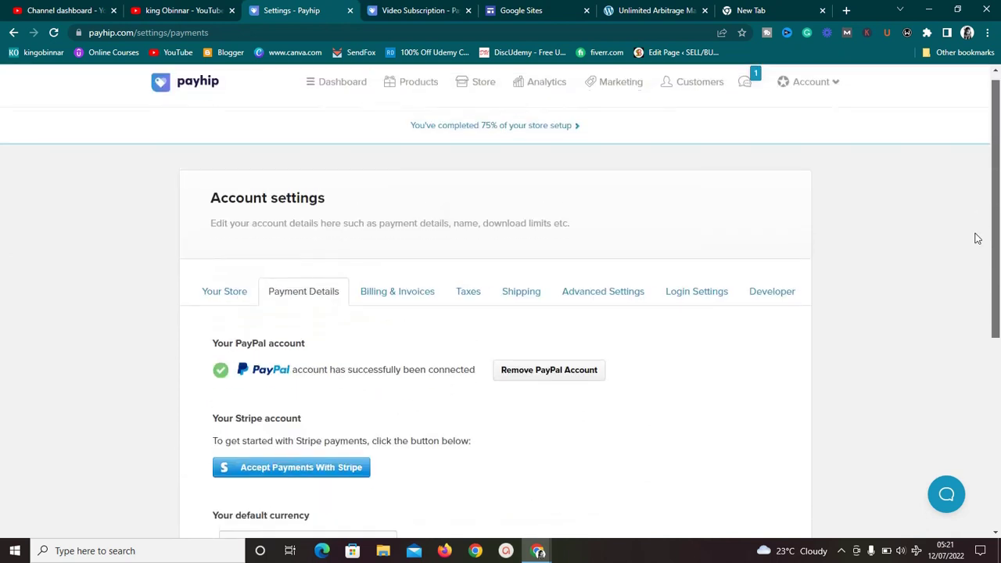
scroll(975, 251, "down", 1)
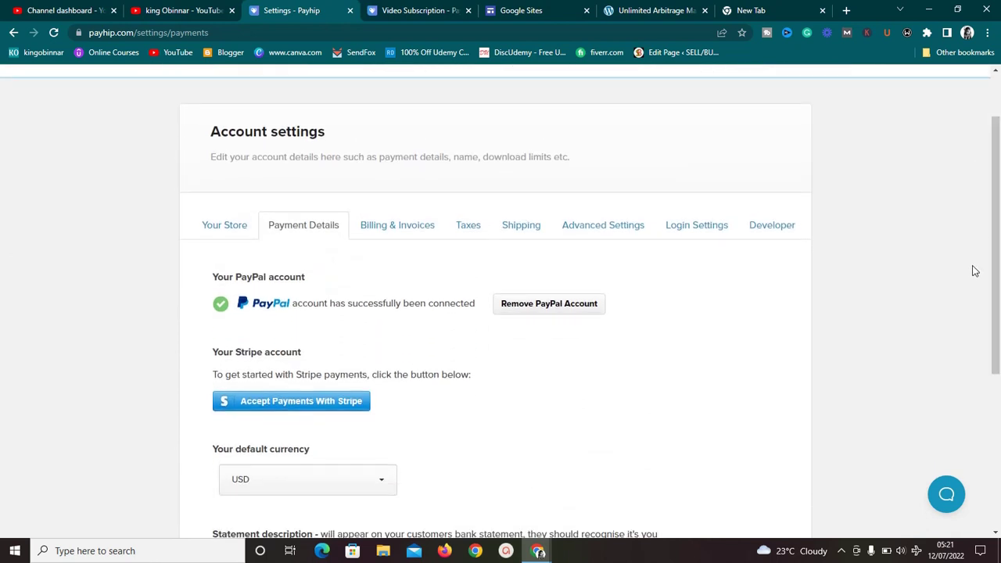
left_click_drag(996, 266, 997, 294)
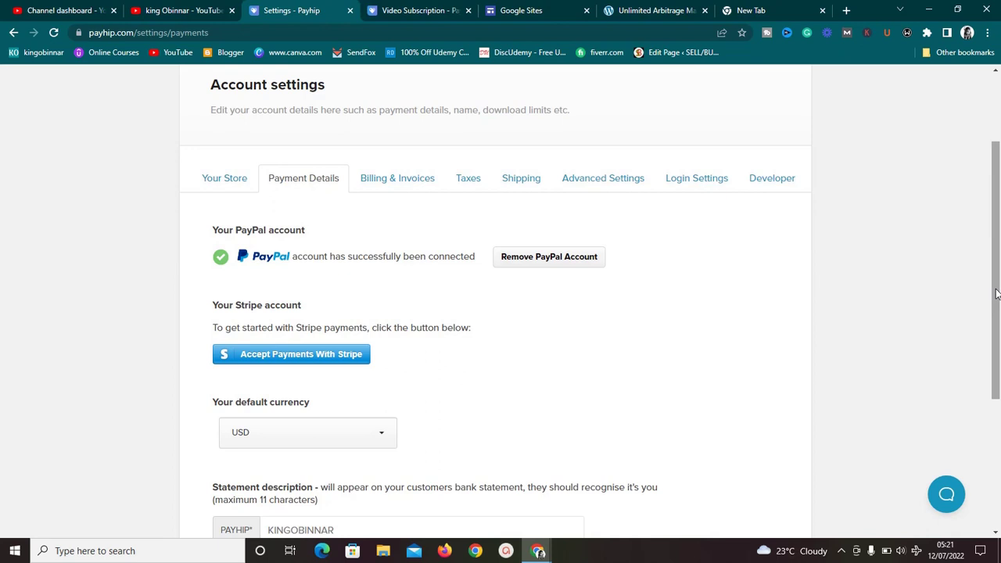
left_click_drag(997, 294, 996, 168)
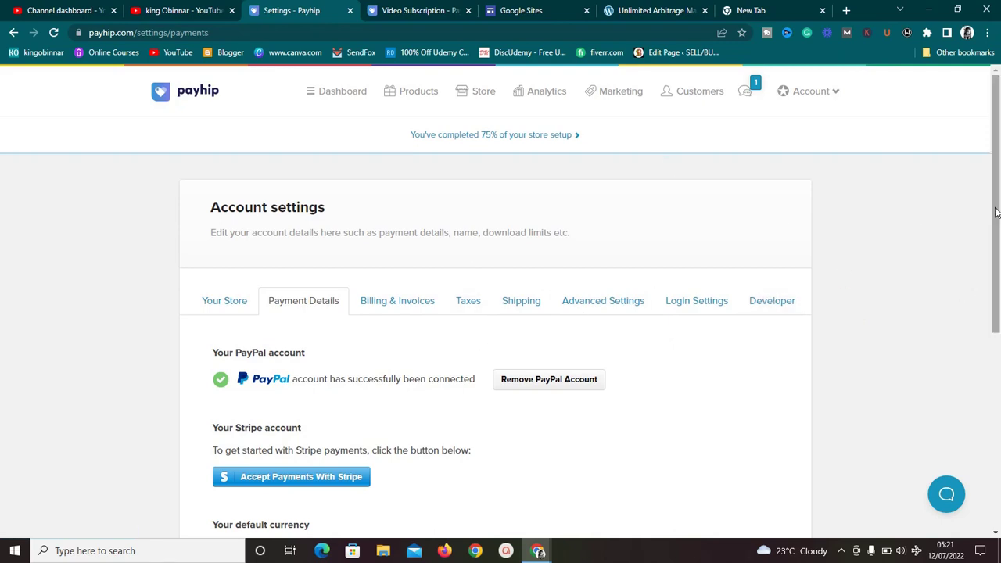
left_click_drag(995, 217, 994, 298)
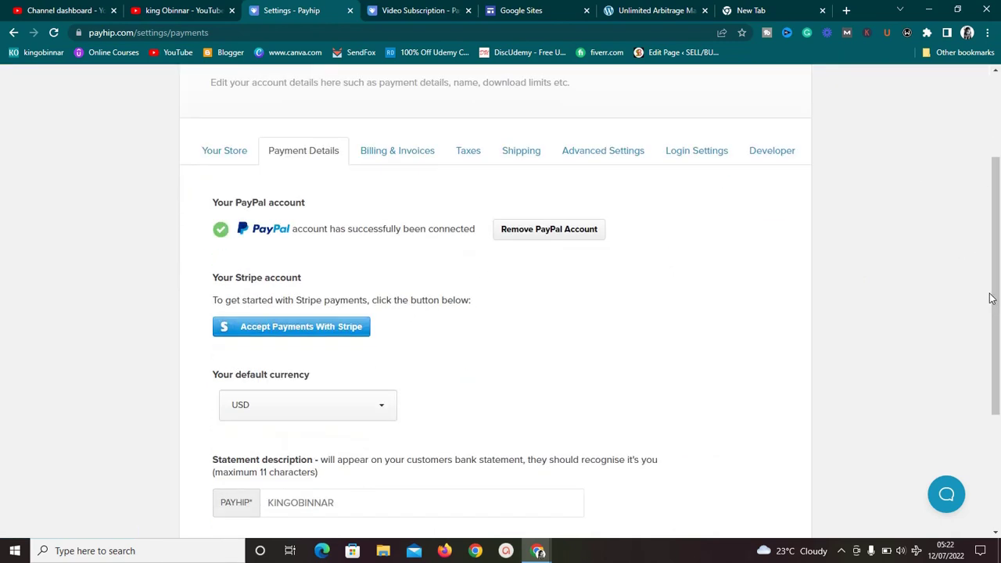
- Switch to Google Sites, open the untitled site headed KING DIGITAL, and look through its header and STAY WITH ME product section
left_click(551, 13)
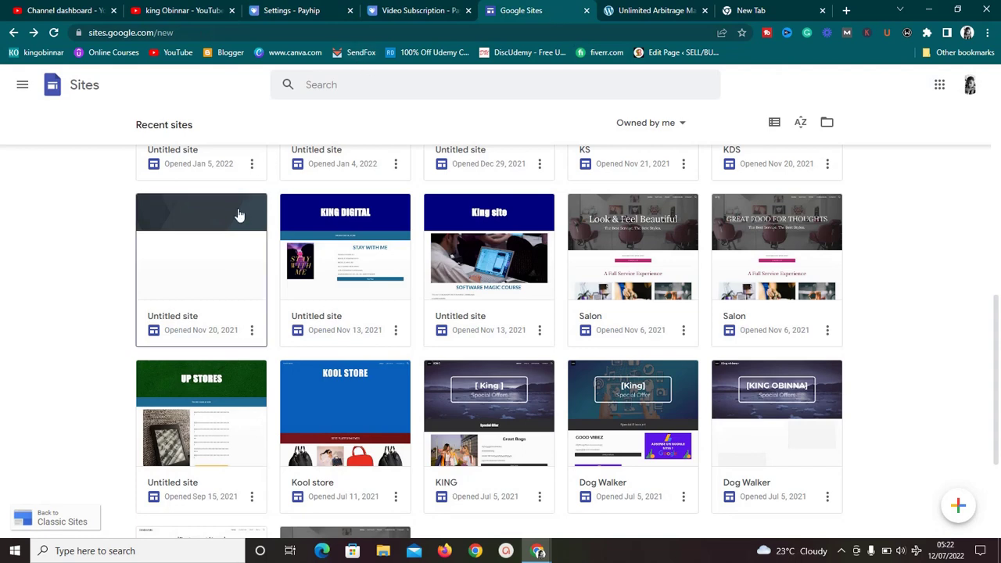
left_click(384, 260)
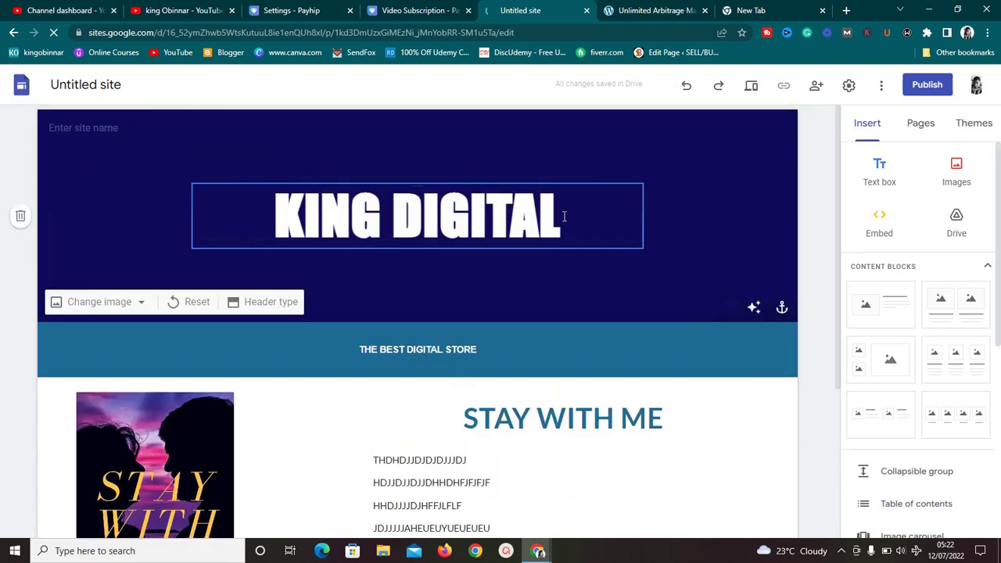
left_click(571, 218)
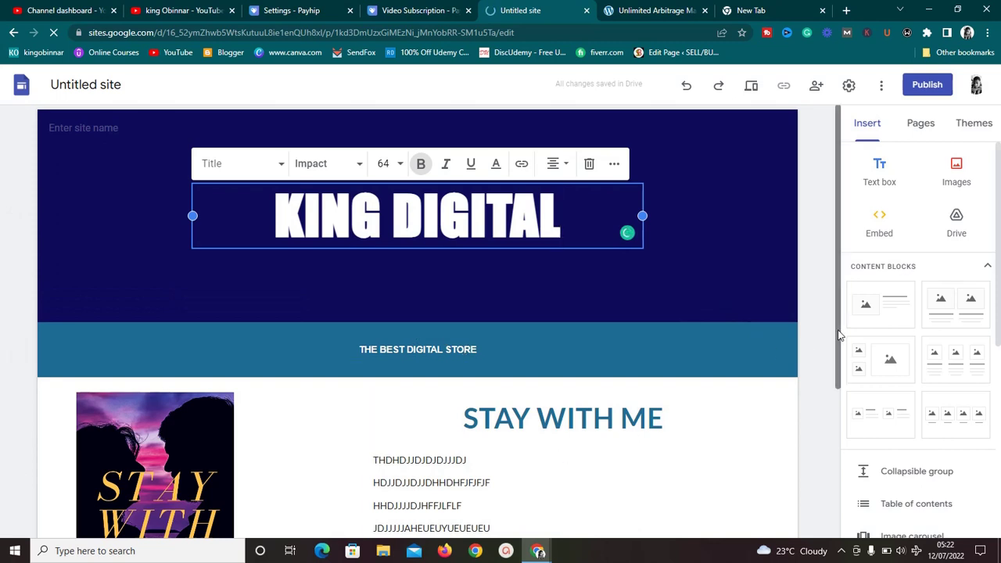
left_click(838, 463)
left_click(840, 172)
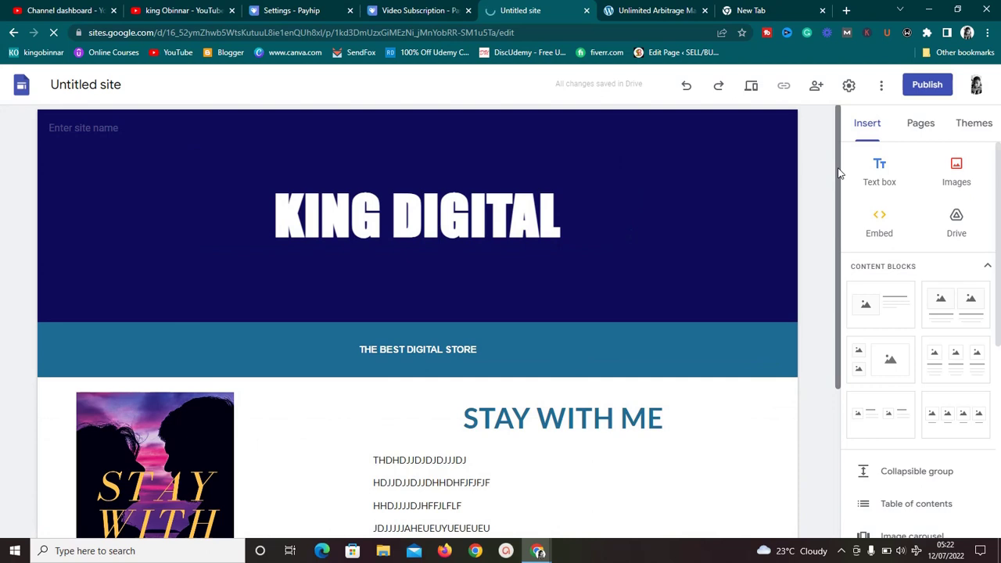
left_click_drag(840, 172, 838, 276)
left_click(530, 271)
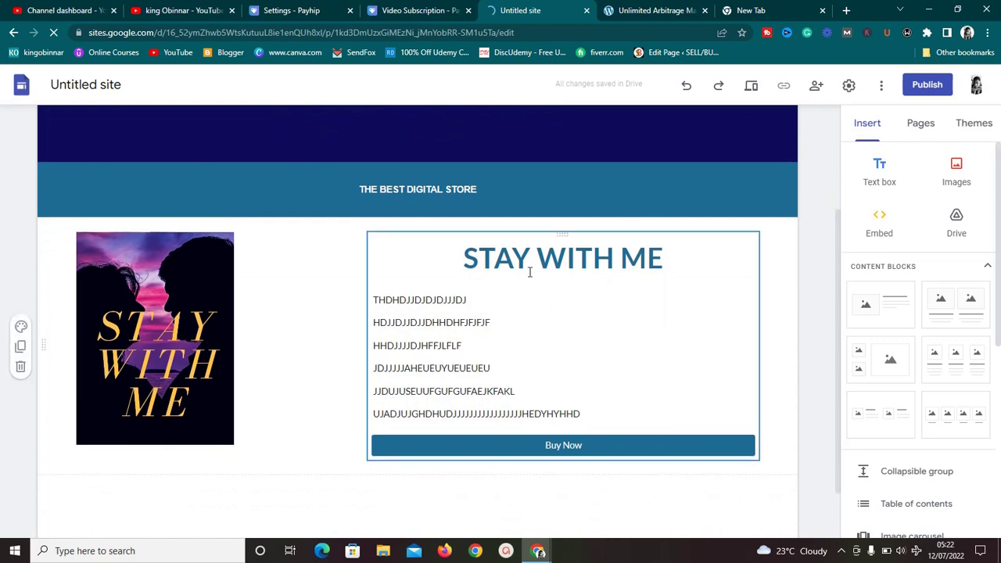
- Widen the STAY WITH ME cover image and adjust its height to extend slightly below the Buy Now button beside it
left_click(266, 244)
left_click(183, 296)
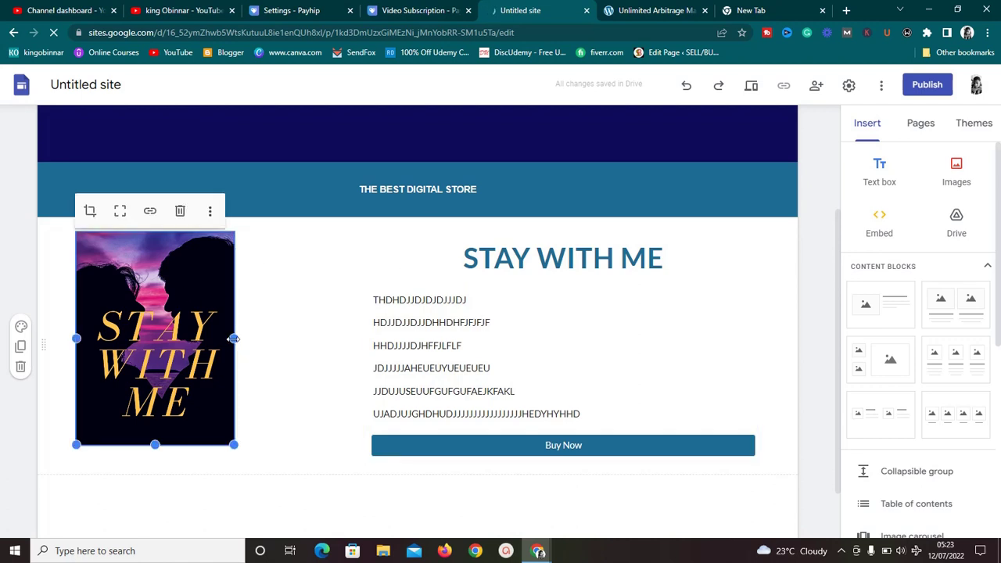
left_click_drag(233, 338, 315, 358)
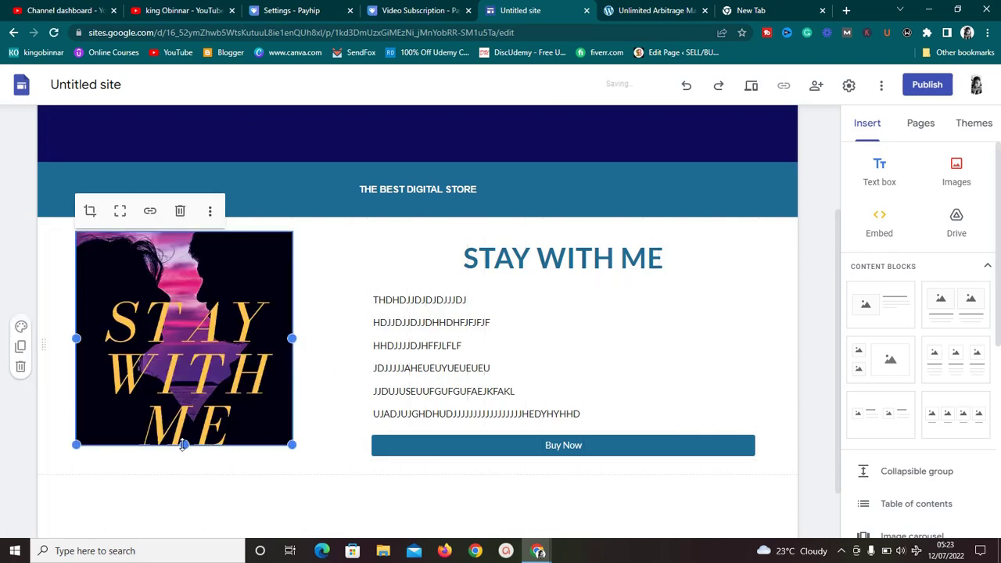
left_click_drag(185, 448, 184, 523)
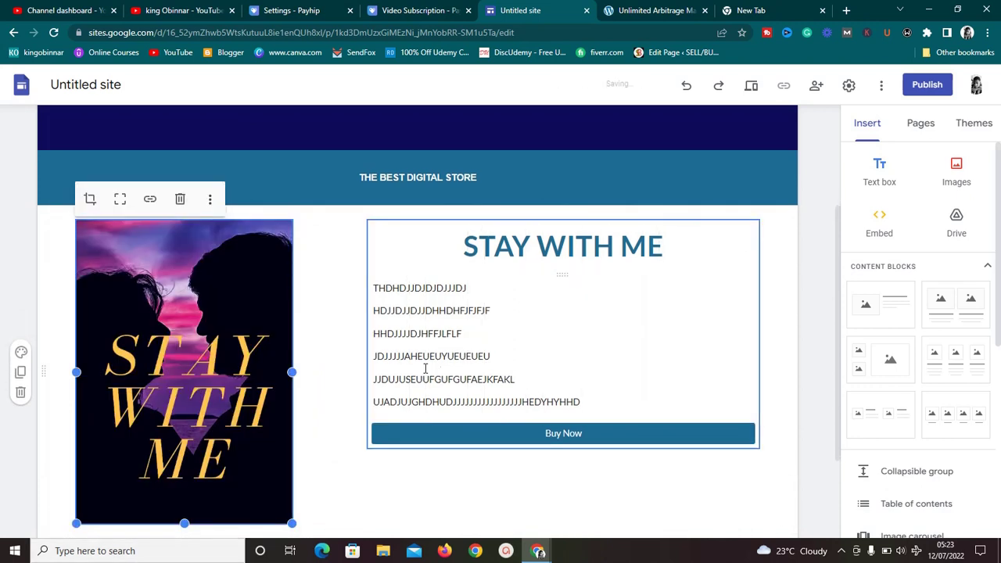
left_click(471, 292)
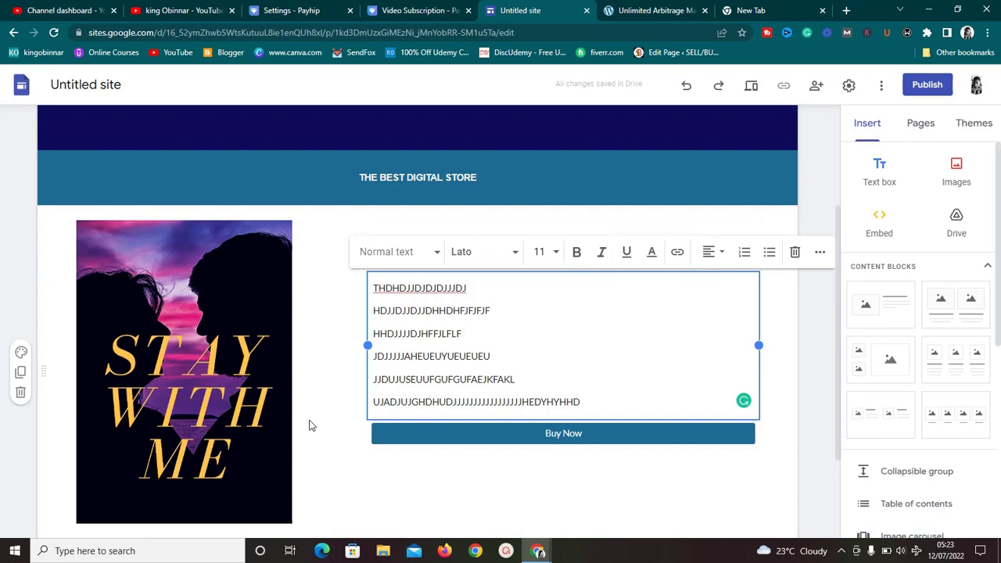
left_click(272, 438)
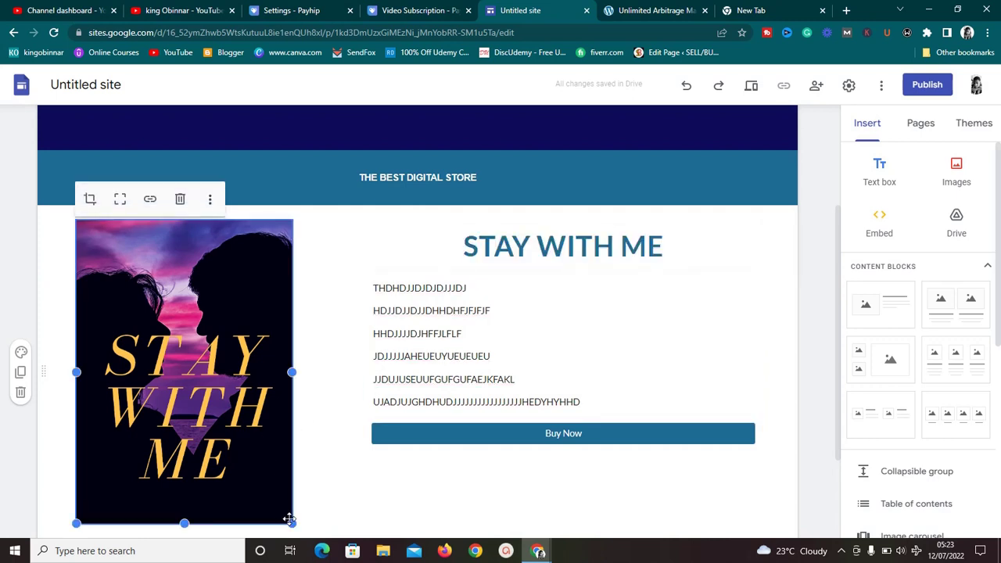
left_click_drag(292, 524, 289, 479)
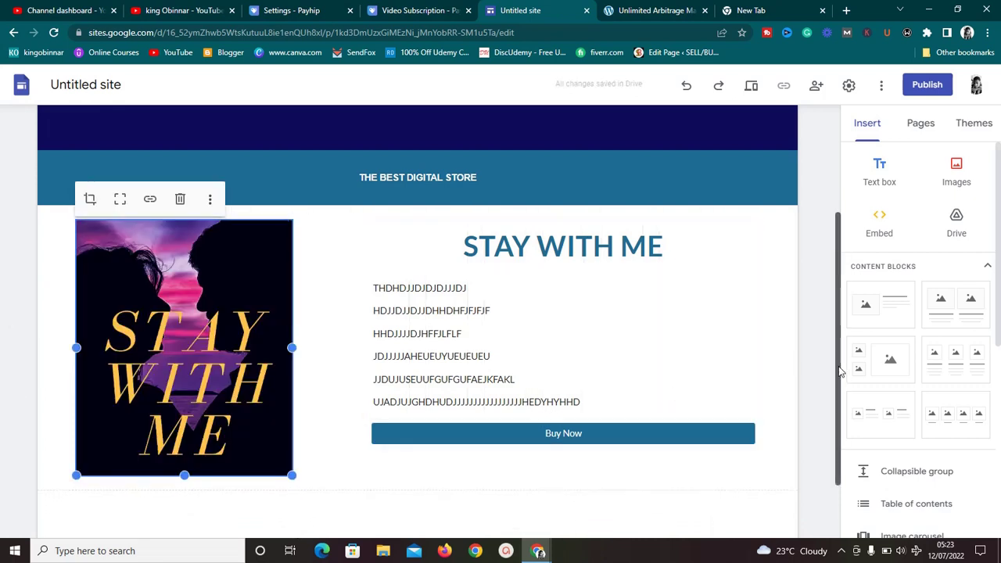
left_click_drag(840, 372, 844, 415)
left_click(531, 288)
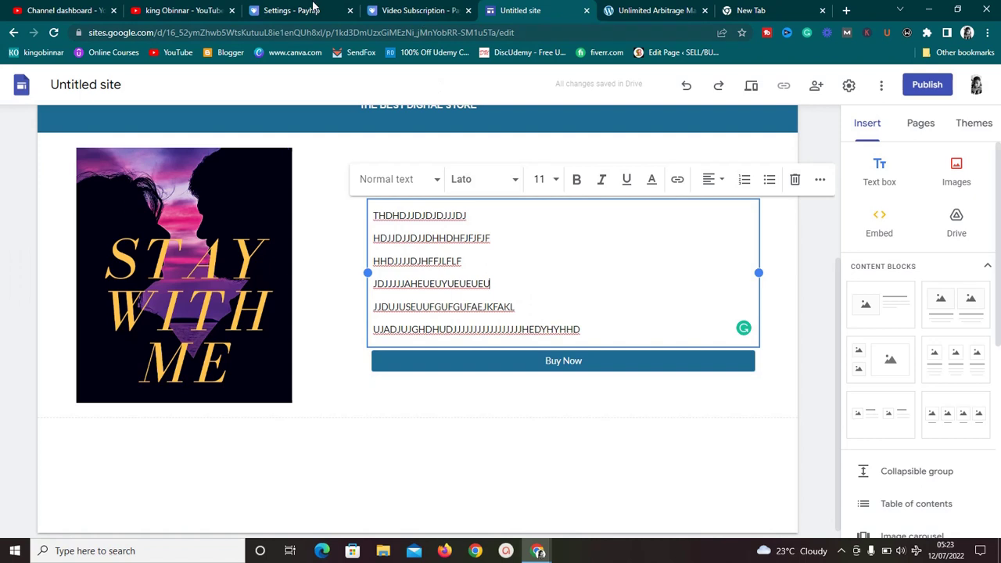
- Return to Payhip's Products page, view the sharing options of Kingobinnar courses 101, and close them
left_click(285, 14)
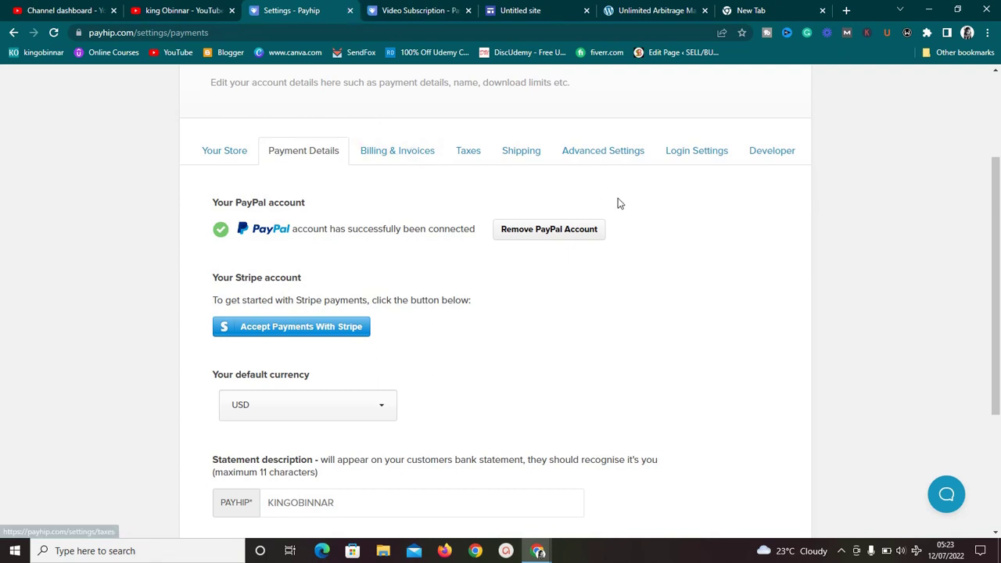
left_click_drag(996, 312, 995, 230)
left_click(414, 94)
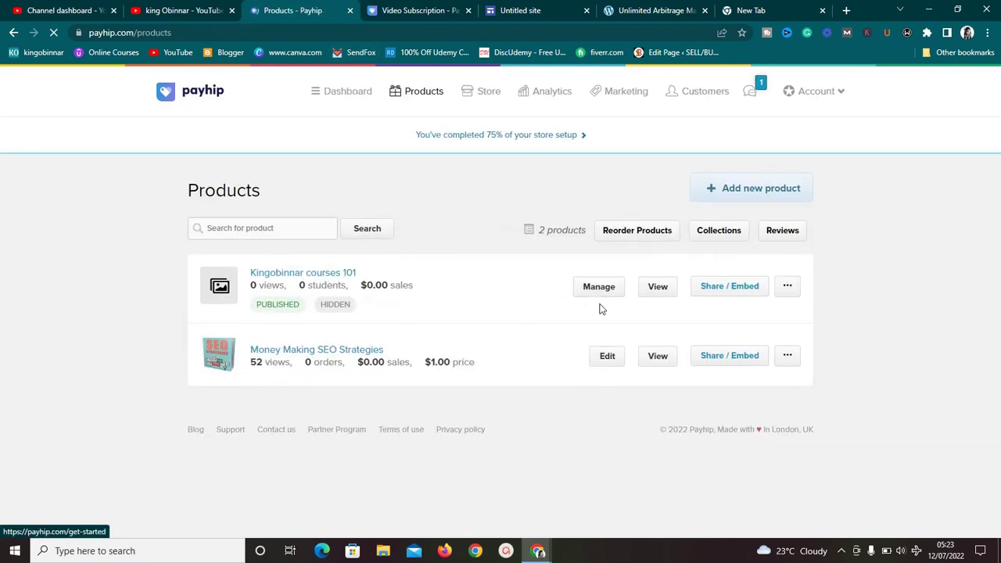
left_click(732, 286)
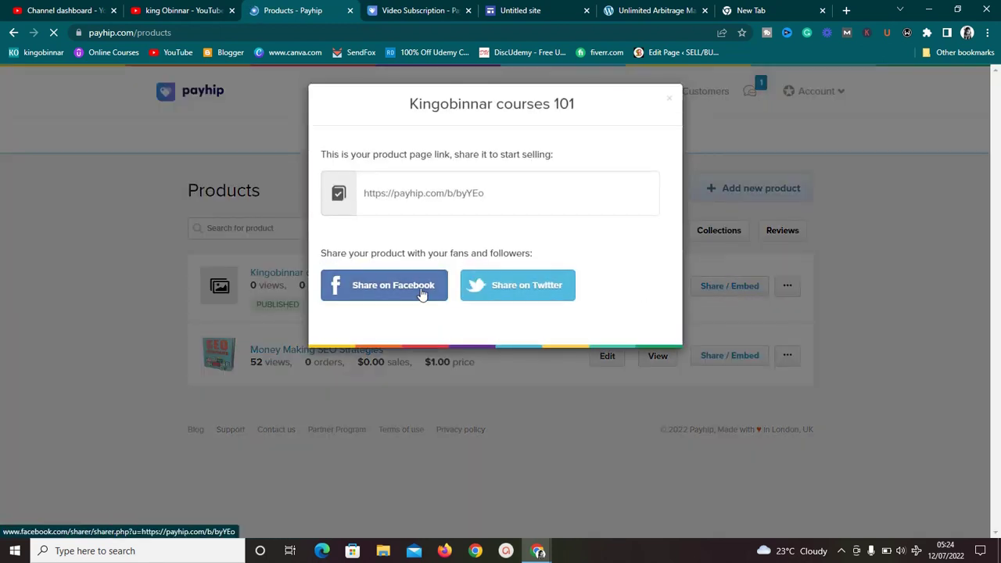
left_click(669, 104)
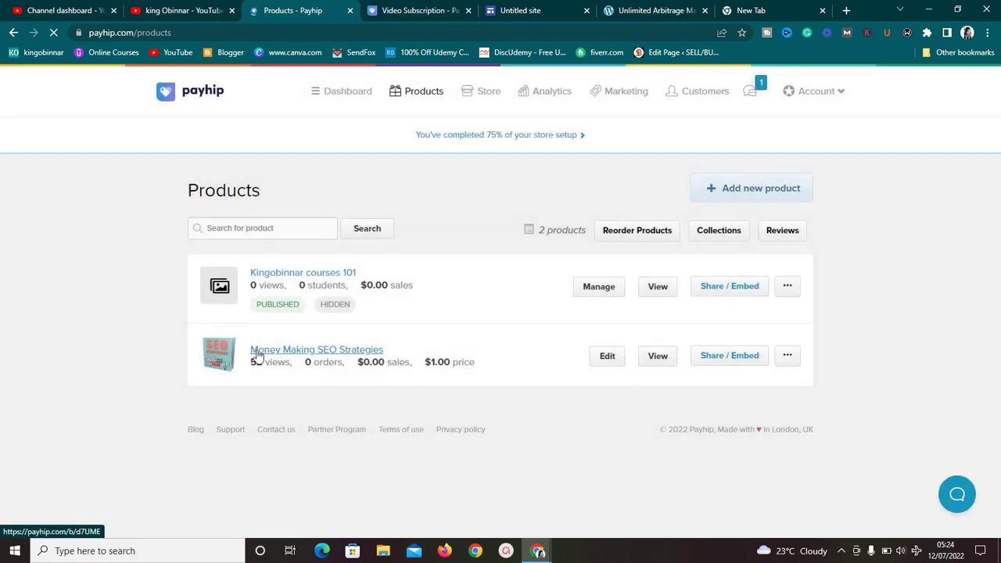
- Open the sharing options of Money Making SEO Strategies and examine its product link, embed button and embed page options
left_click(726, 359)
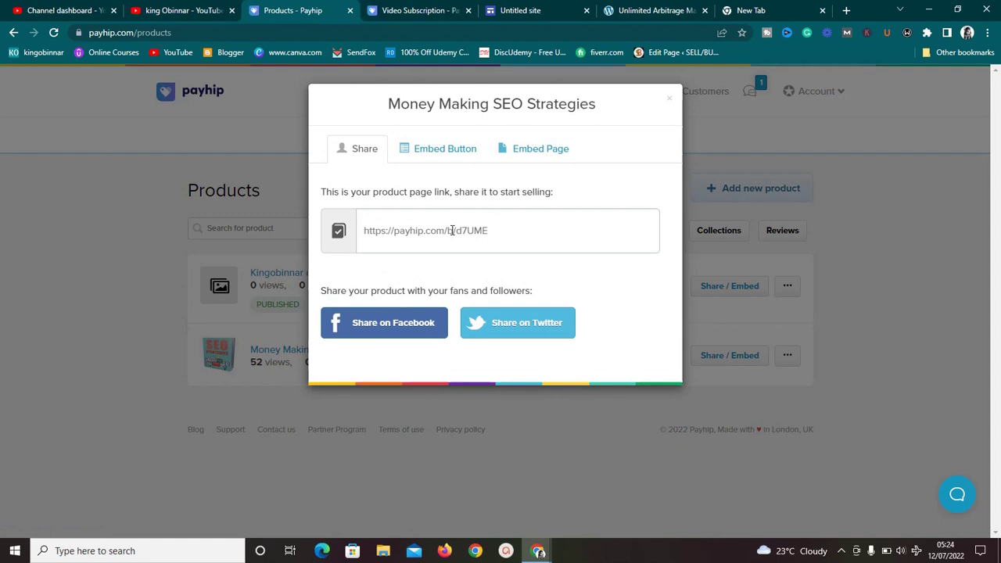
left_click(452, 231)
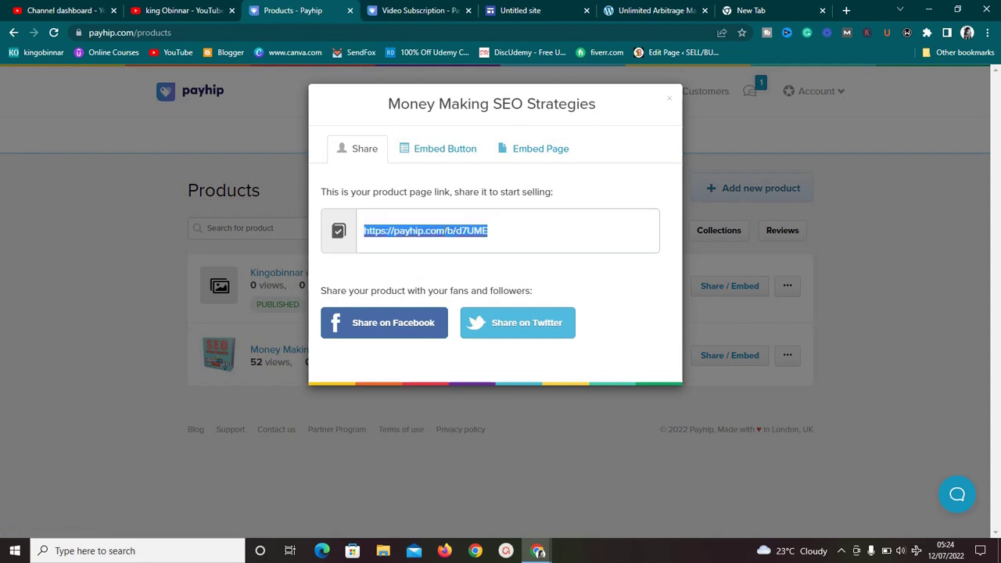
left_click(433, 155)
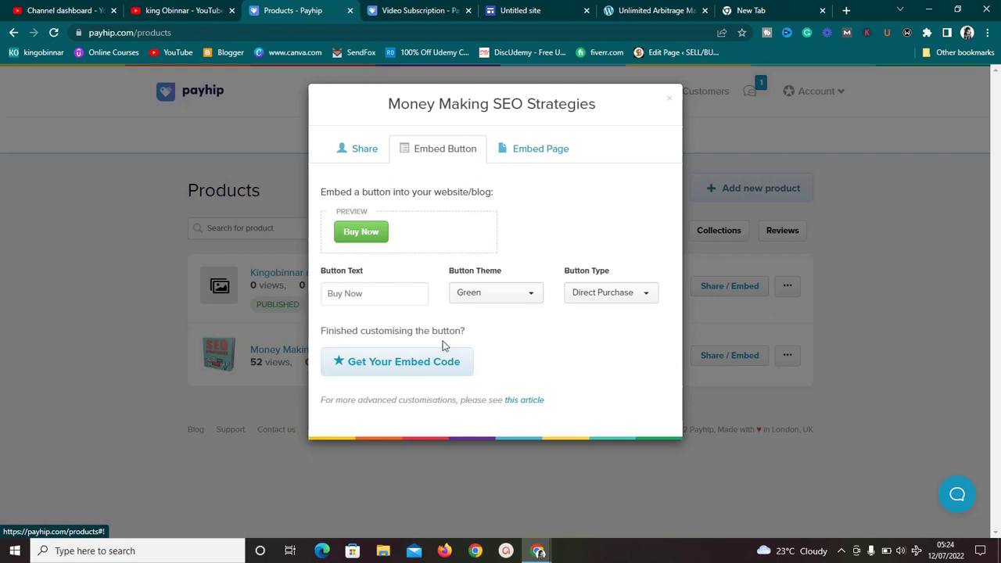
left_click(538, 156)
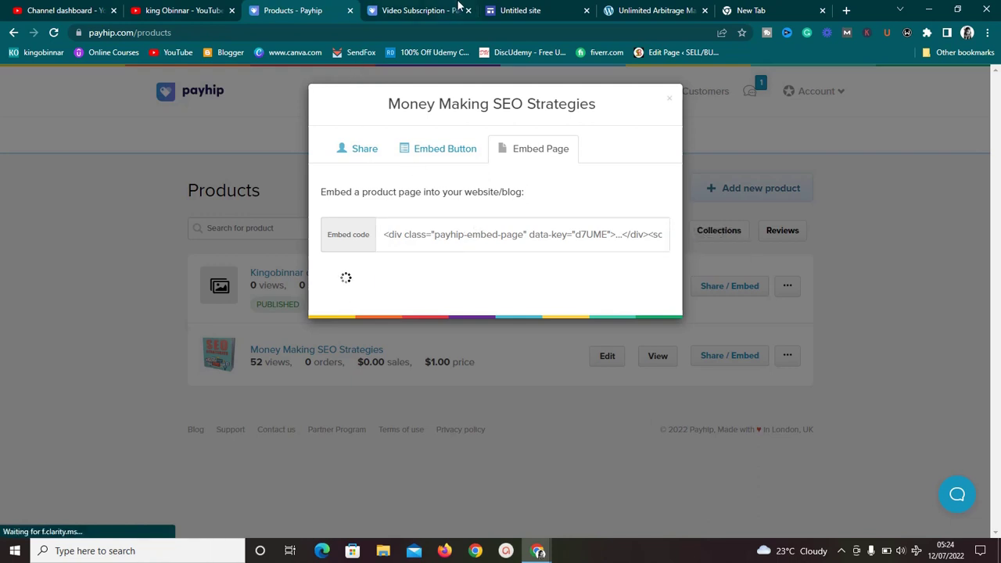
- Switch to Google Sites and open the link settings of the Buy Now button in the STAY WITH ME section
left_click(513, 8)
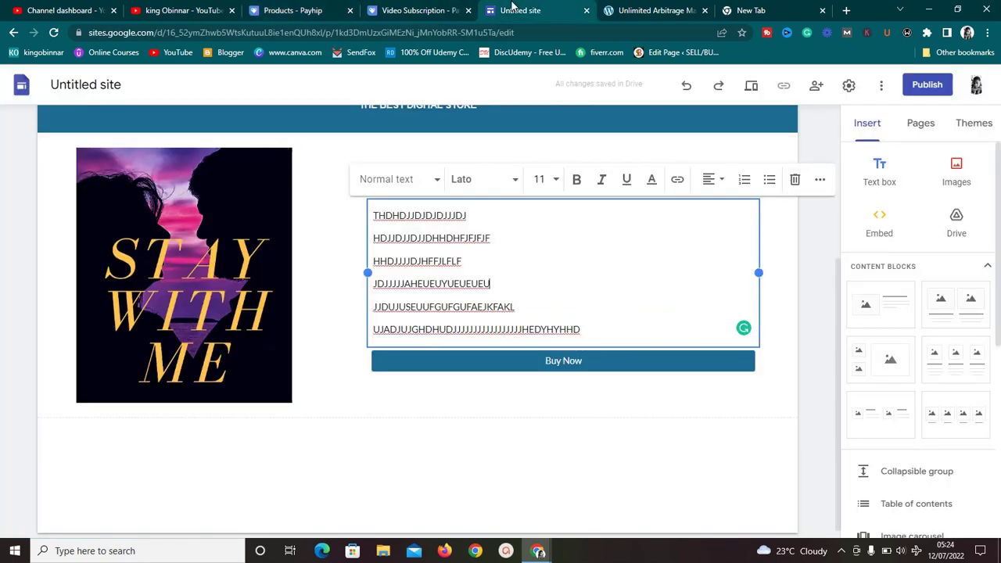
left_click(550, 365)
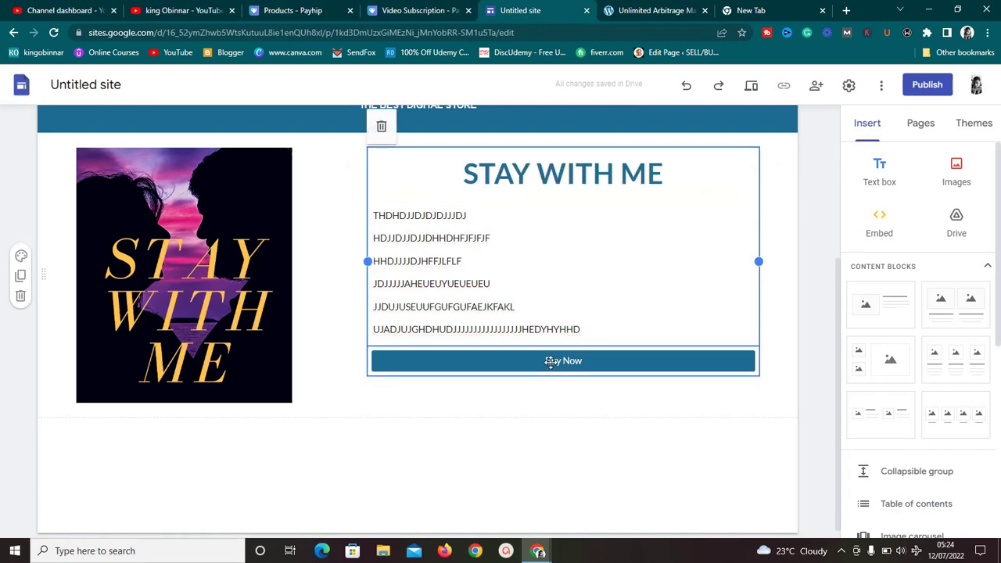
left_click(551, 361)
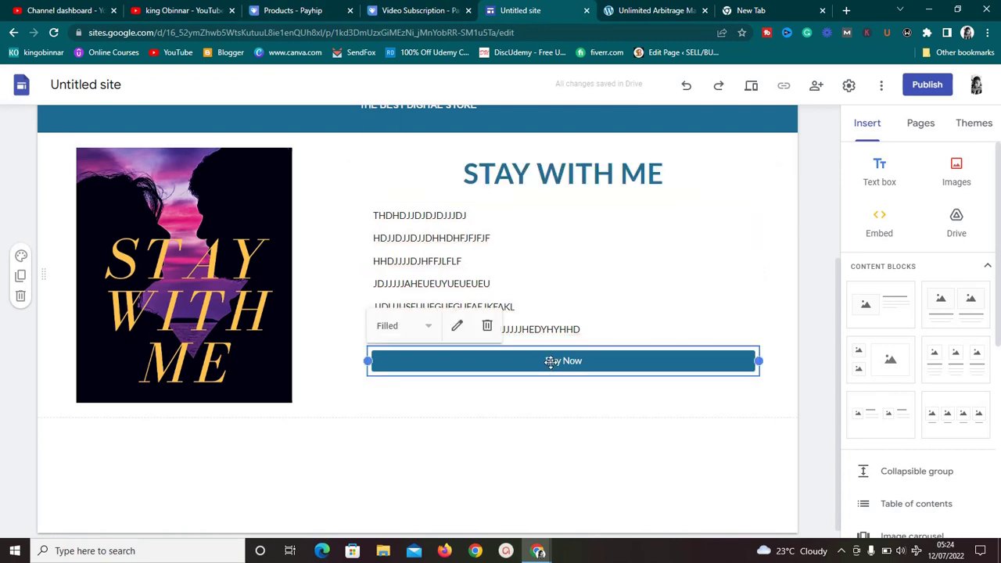
left_click(457, 329)
left_click(453, 333)
key("ctrl+v")
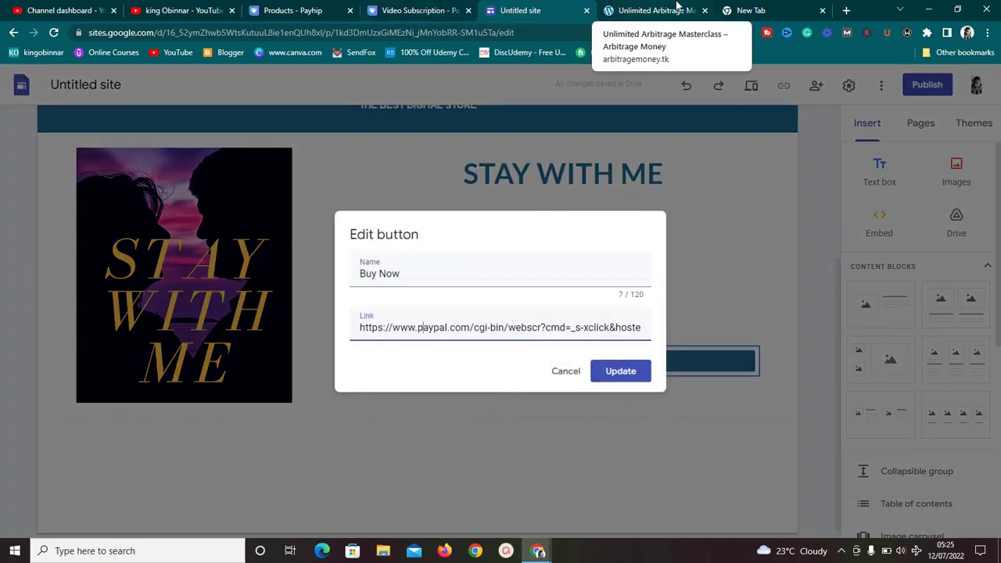
- Switch to Payhip and copy the product page link from the sharing options of Money Making SEO Strategies
left_click(298, 10)
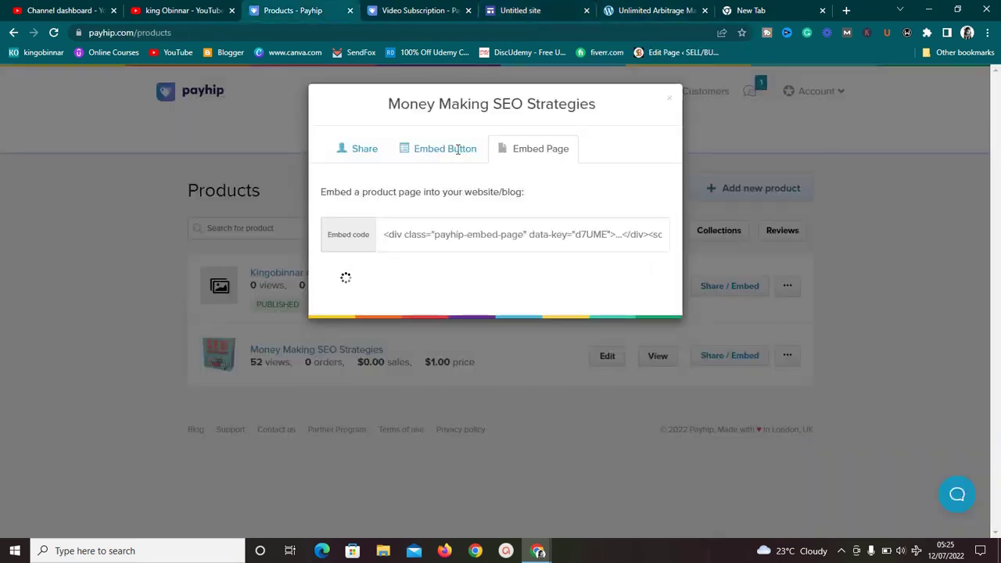
left_click(374, 151)
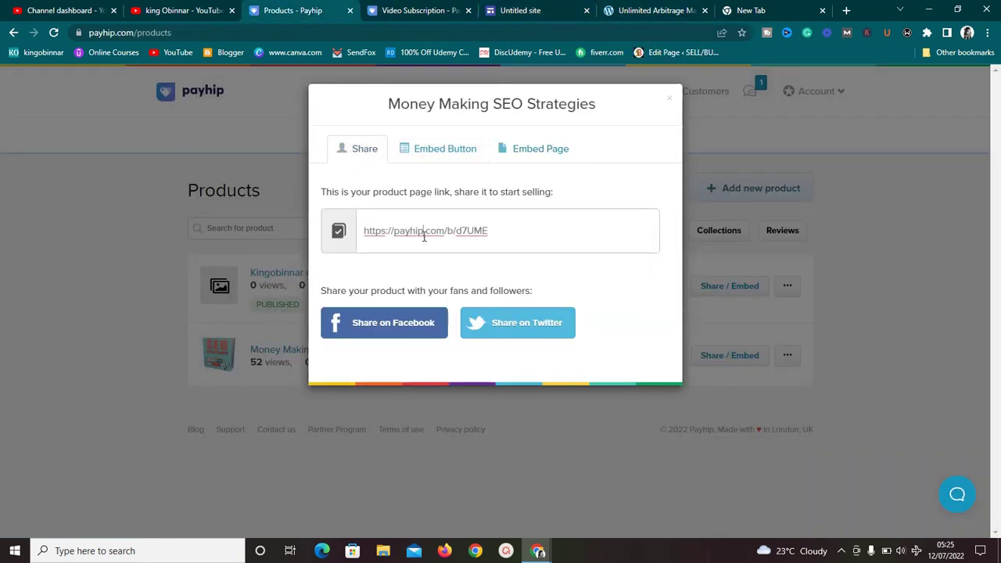
triple_click(424, 237)
key("ctrl+c")
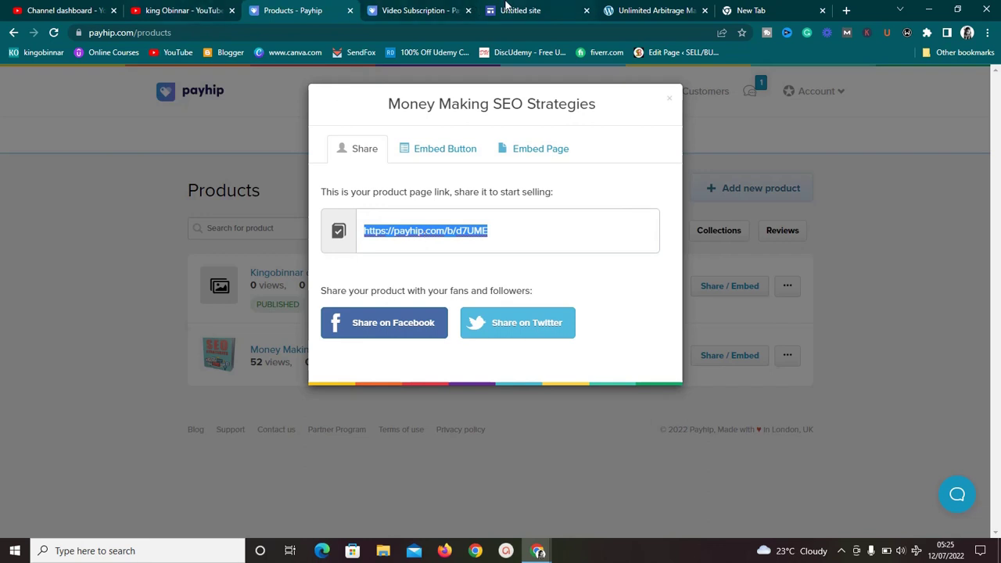
left_click(507, 10)
triple_click(492, 327)
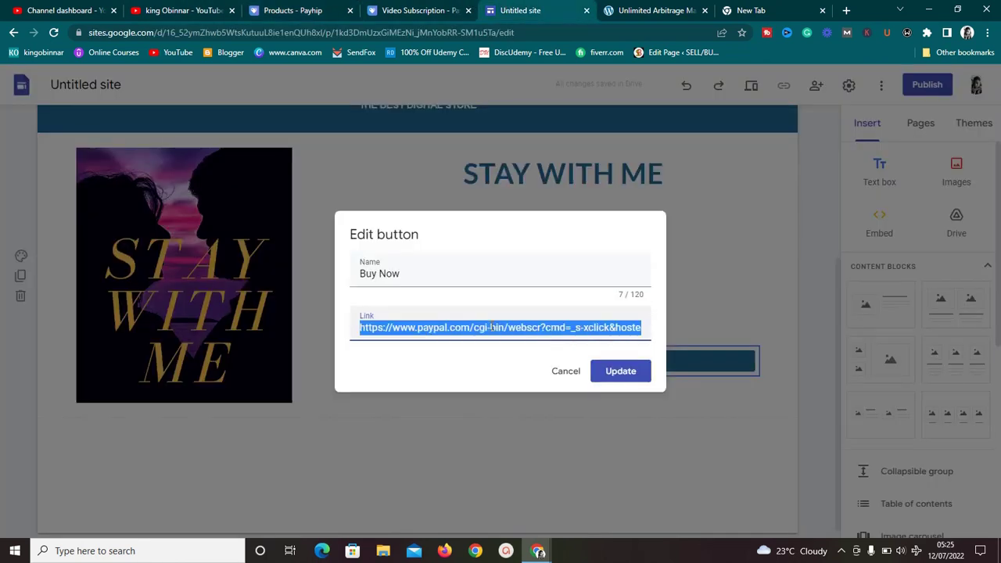
key("ctrl+v")
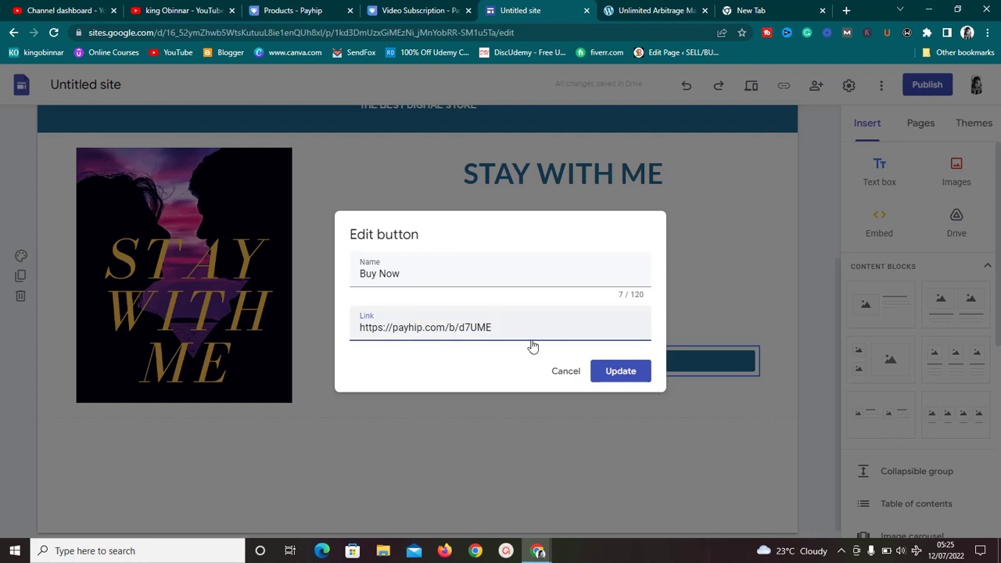
left_click(577, 373)
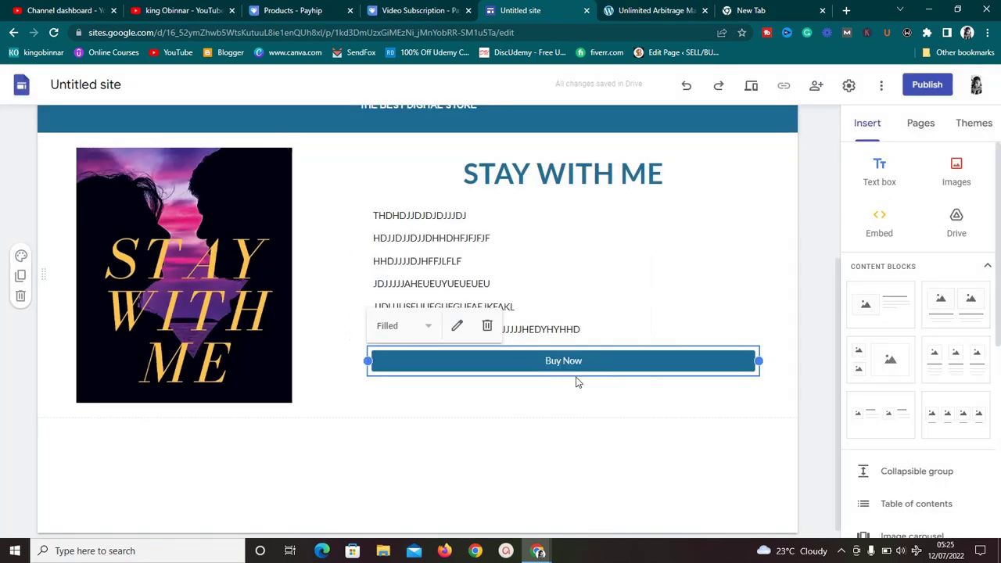
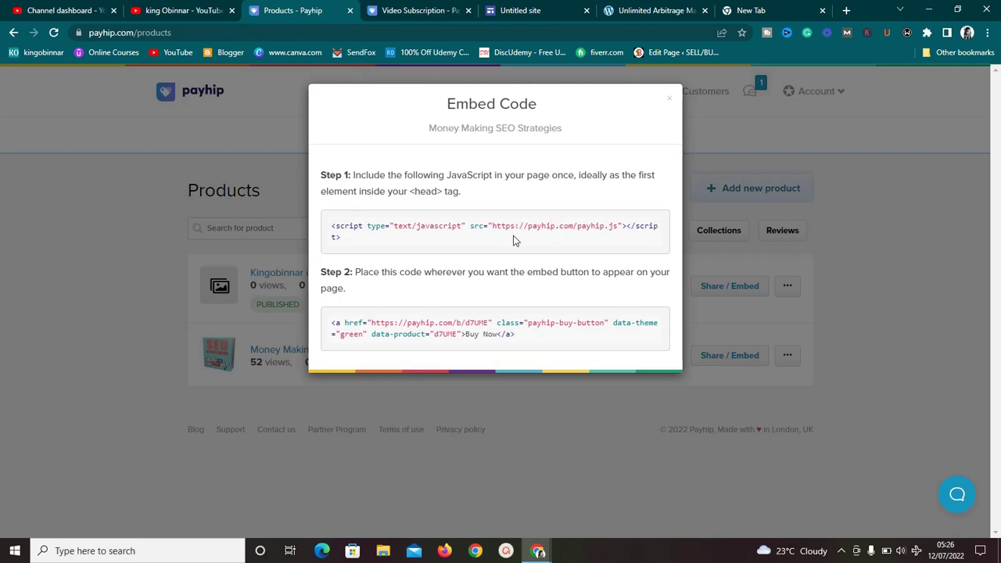
- Close the embed code view in Payhip and copy the product page link of Money Making SEO Strategies from its sharing options
left_click(667, 100)
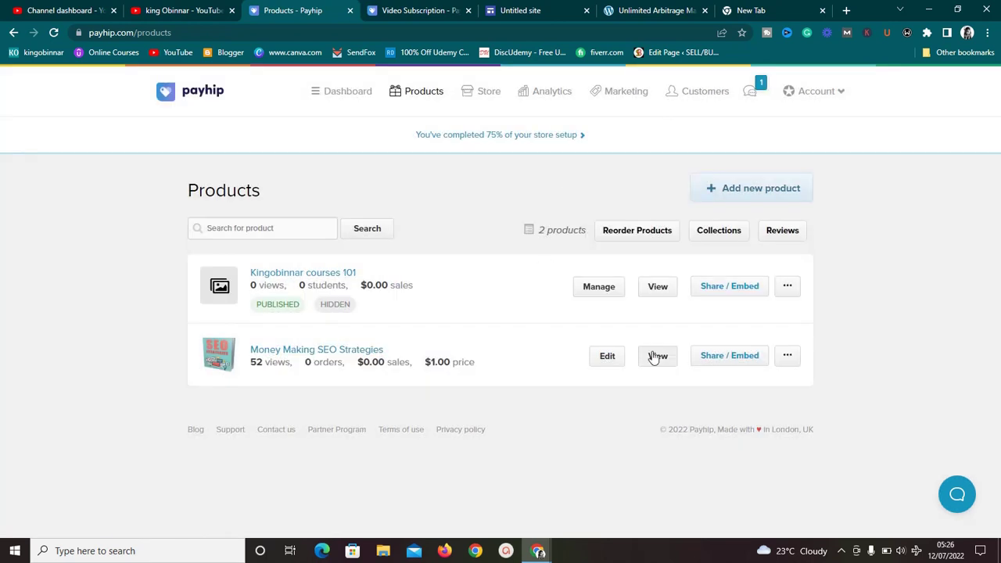
left_click(712, 358)
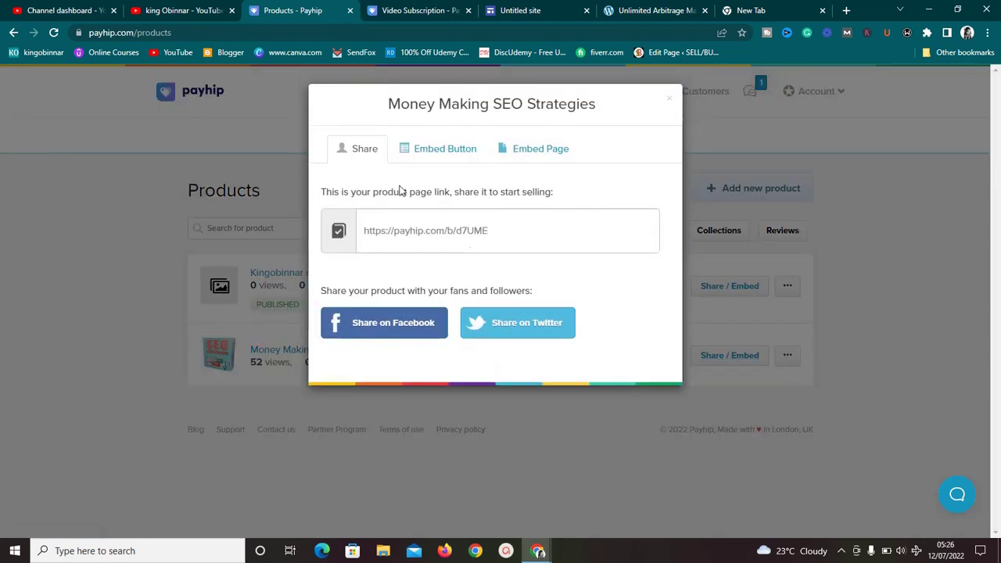
left_click_drag(363, 231, 493, 233)
key("ctrl+c")
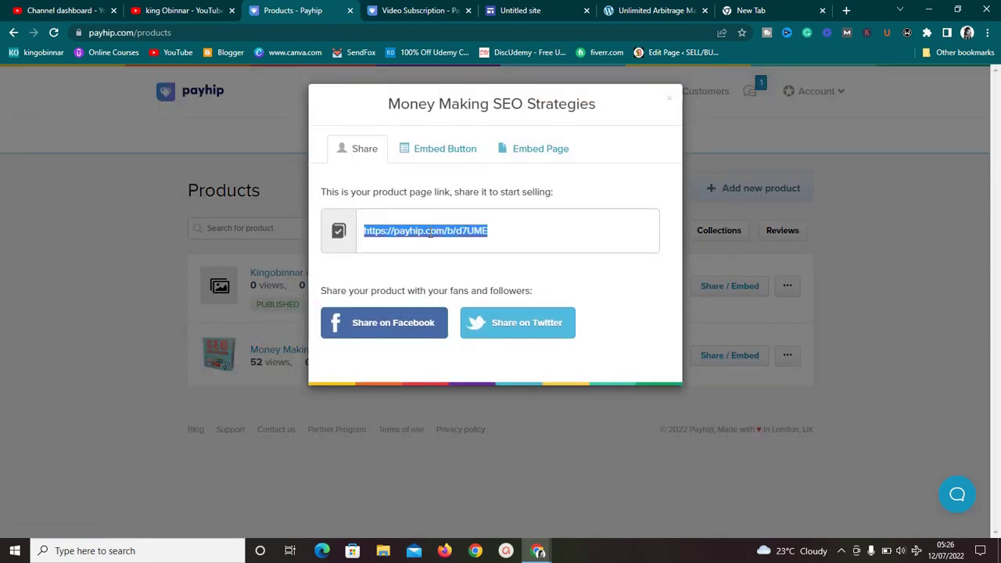
left_click(389, 8)
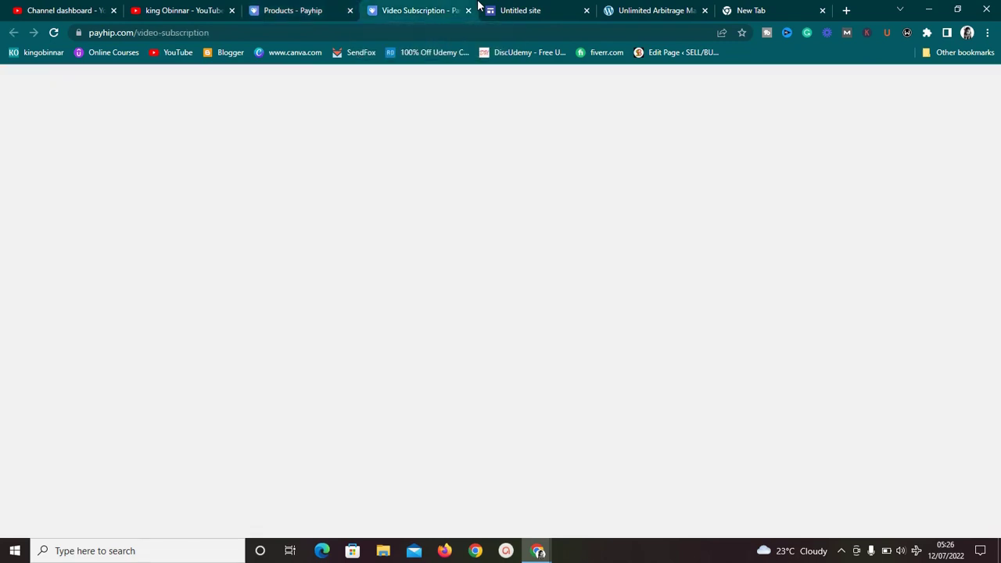
left_click(519, 9)
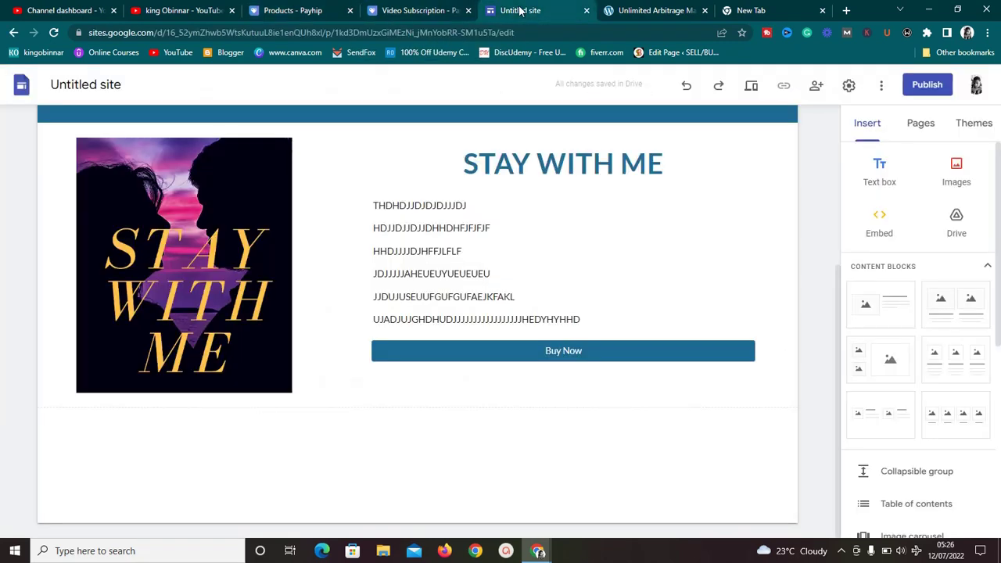
left_click(523, 353)
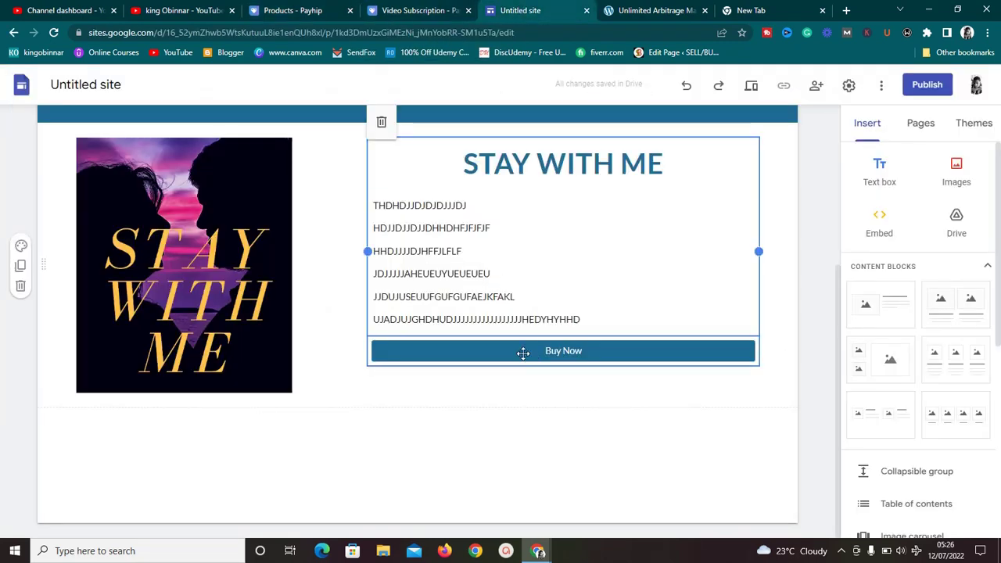
left_click(456, 346)
left_click(457, 316)
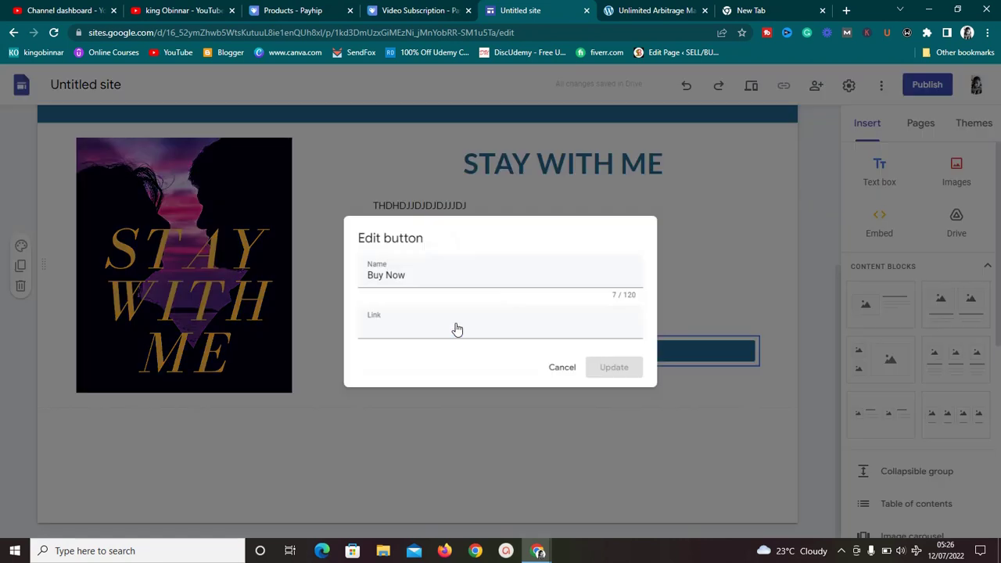
left_click(454, 329)
key("ctrl+v")
triple_click(443, 328)
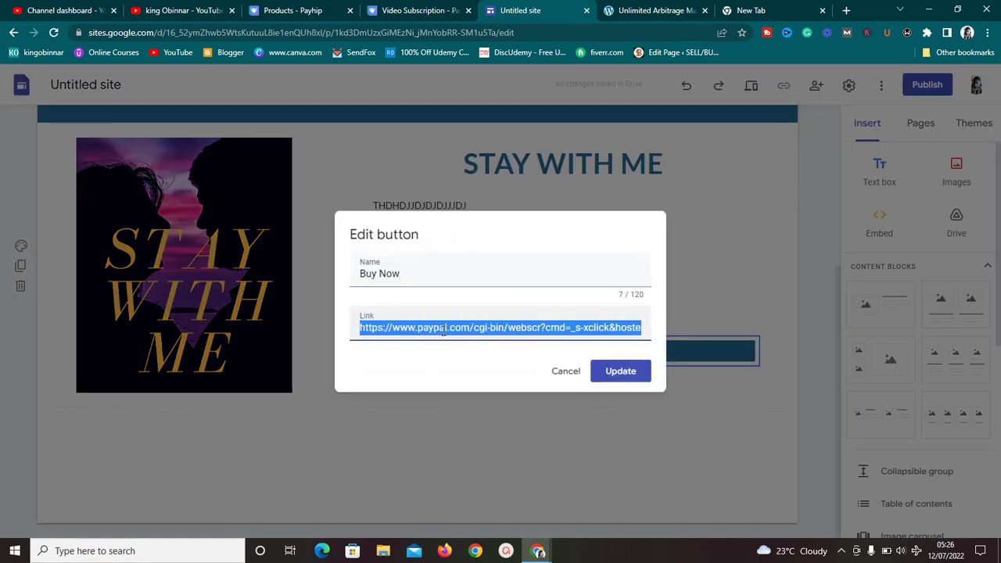
key("ctrl+v")
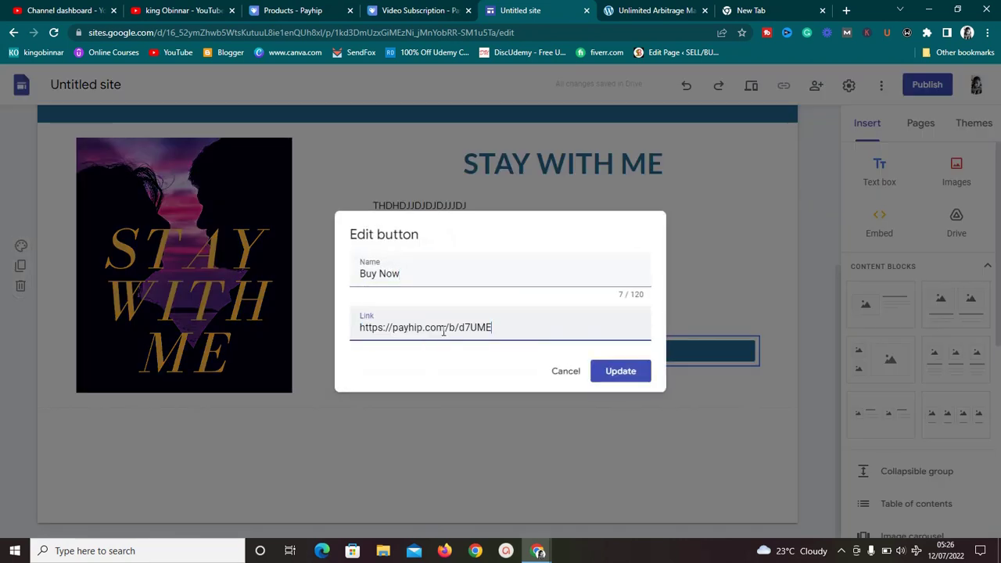
left_click(636, 372)
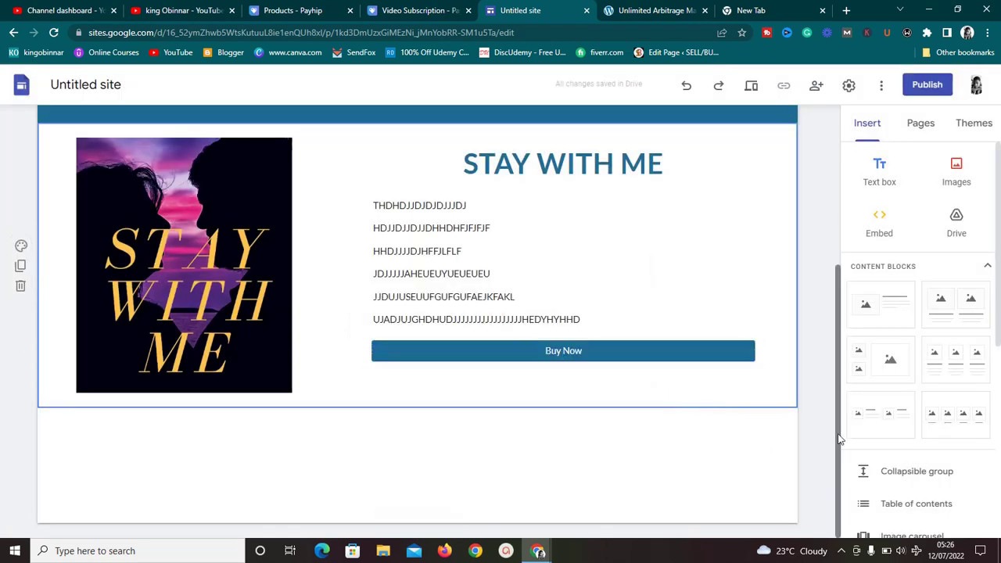
- Look through the store page from the KING DIGITAL header down to the STAY WITH ME product section
scroll(839, 439, "up", 4)
scroll(852, 472, "down", 4)
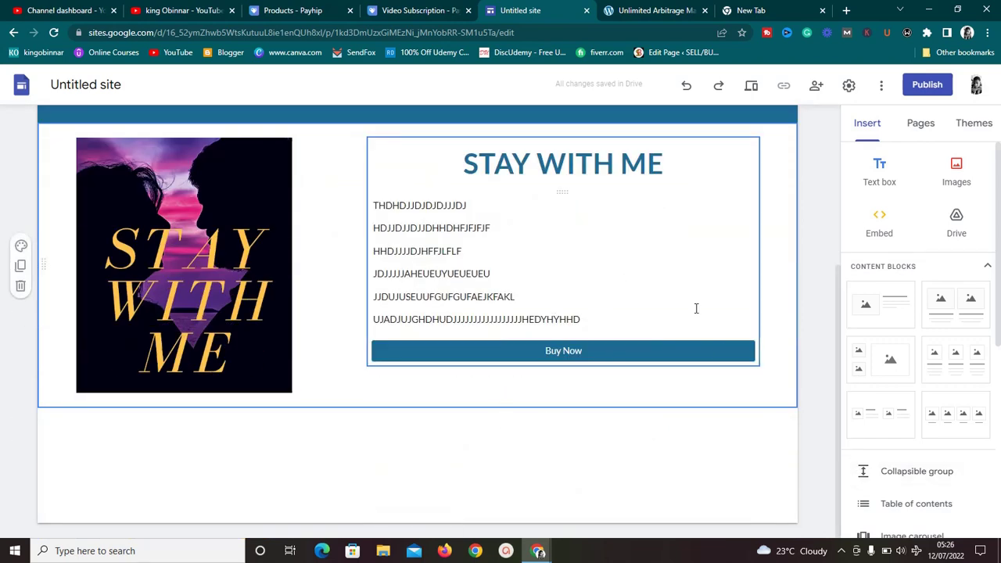
scroll(836, 423, "up", 3)
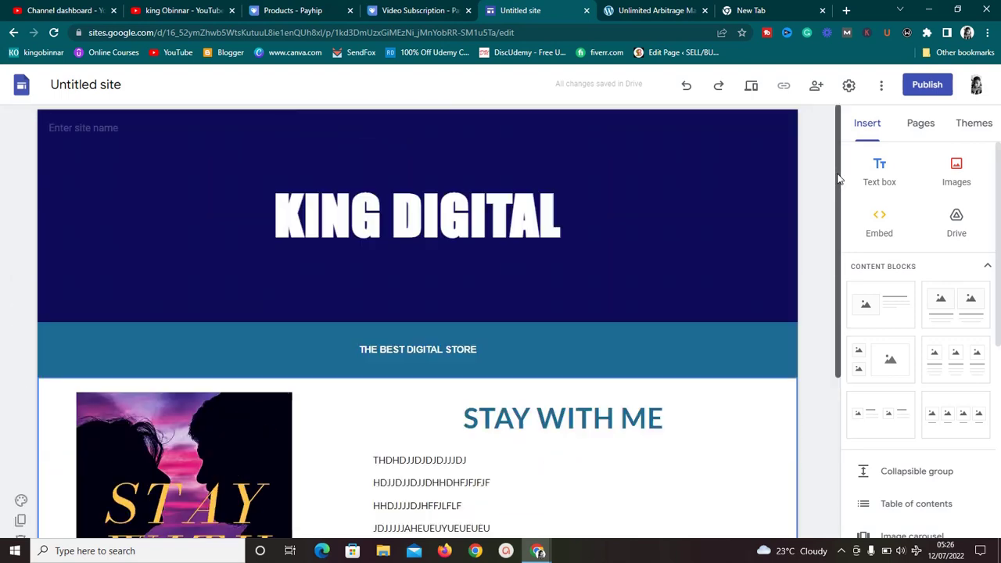
scroll(833, 407, "down", 2)
scroll(833, 403, "up", 2)
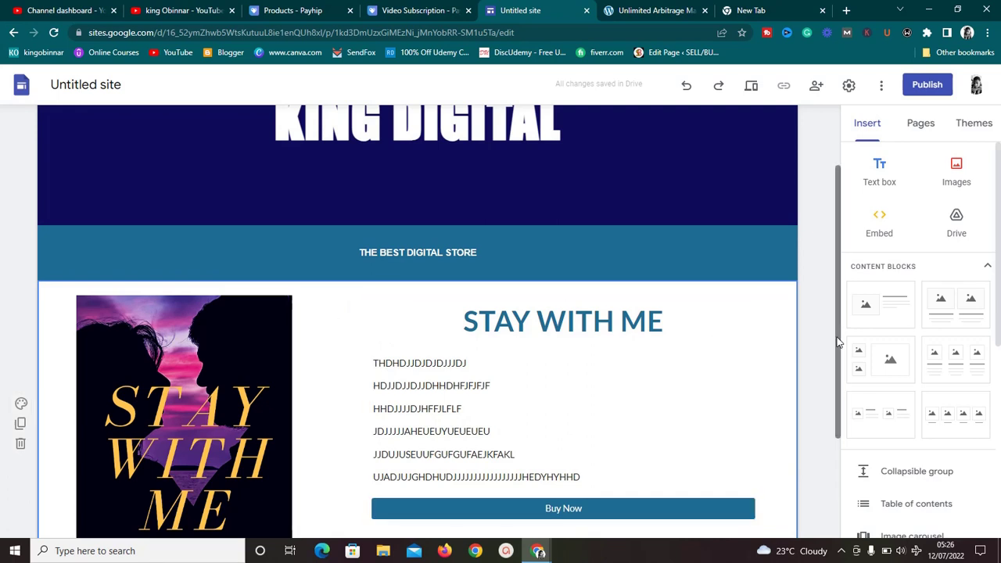
left_click_drag(837, 342, 841, 491)
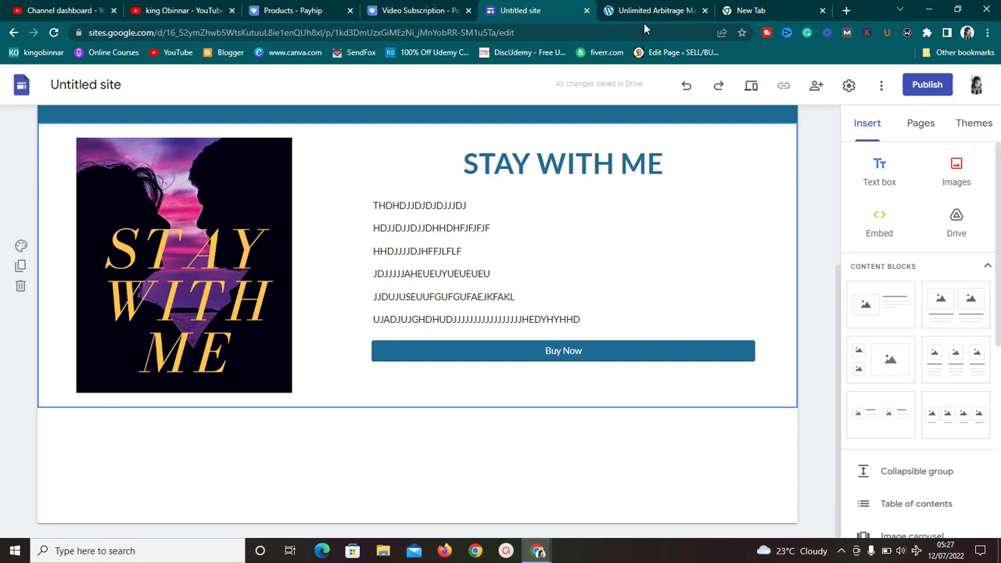
- Return to Payhip's Products page and close the sharing options of Money Making SEO Strategies
left_click(330, 6)
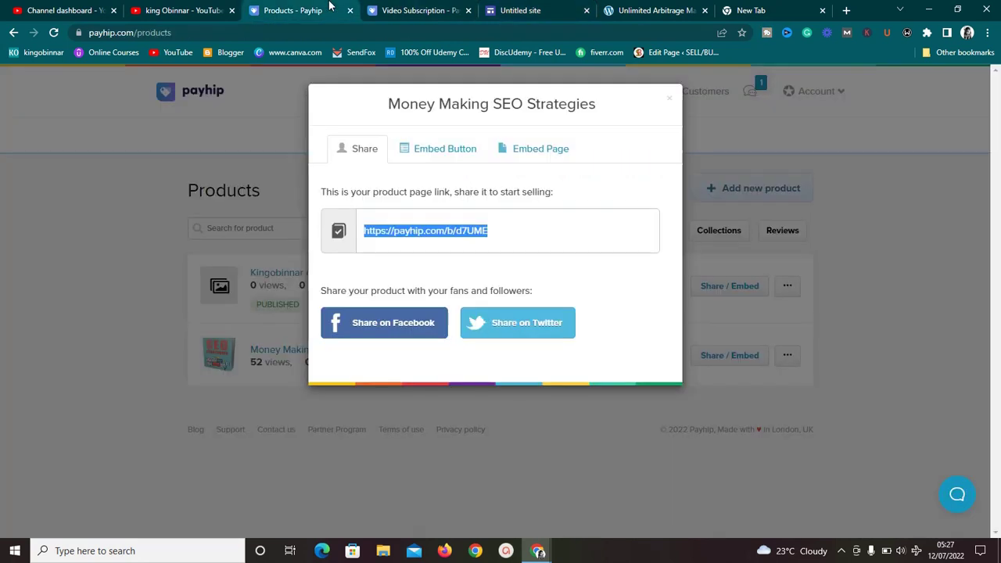
left_click(669, 103)
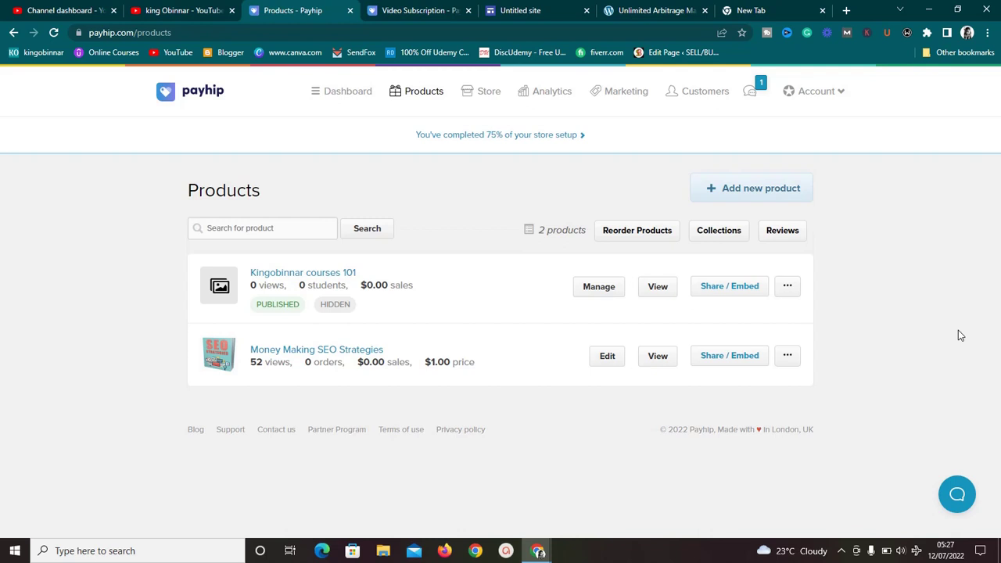
- Review the store page's KING DIGITAL header in Google Sites, and switch back to Payhip's Products page
left_click(572, 7)
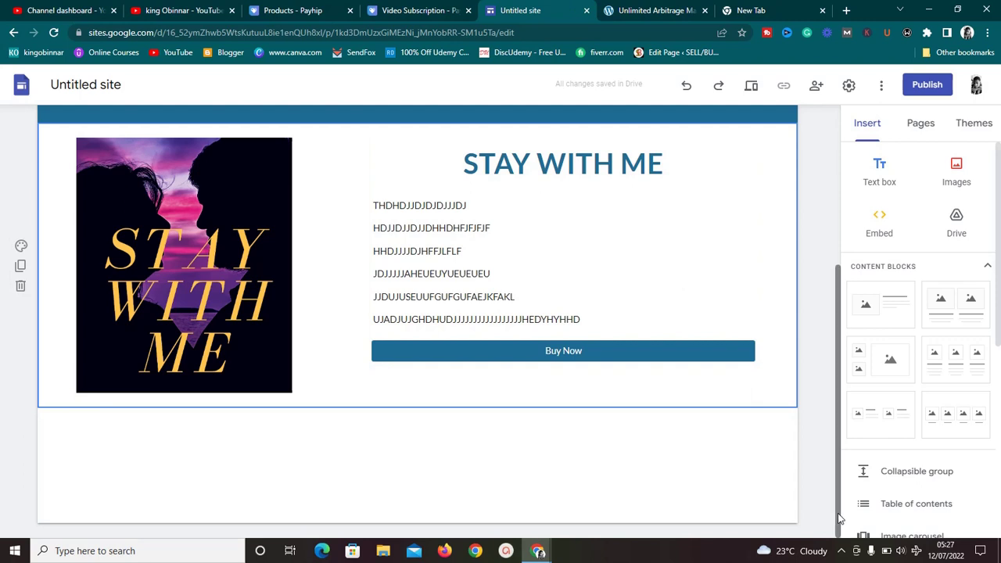
scroll(838, 527, "up", 2)
scroll(846, 313, "up", 3)
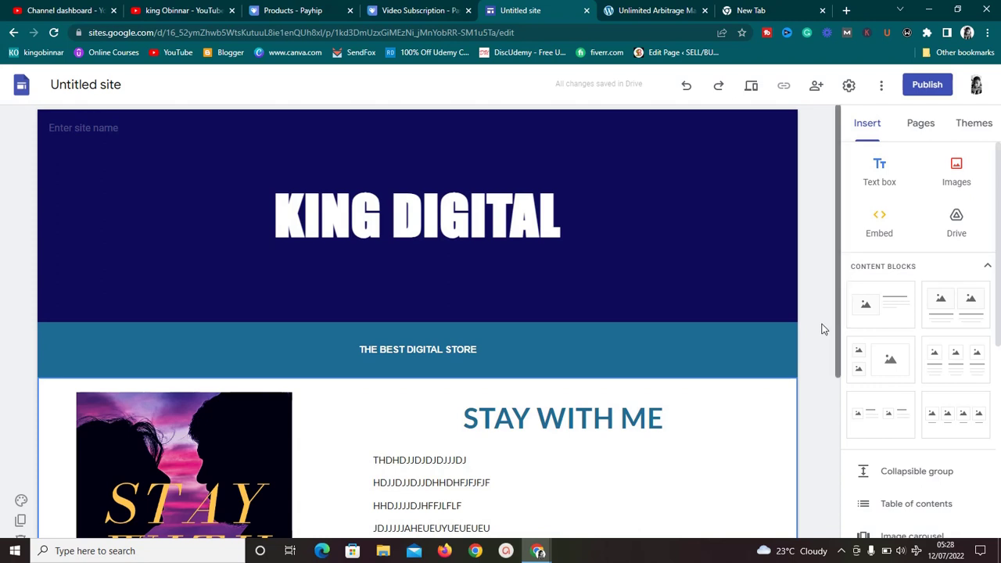
mouse_move(327, 256)
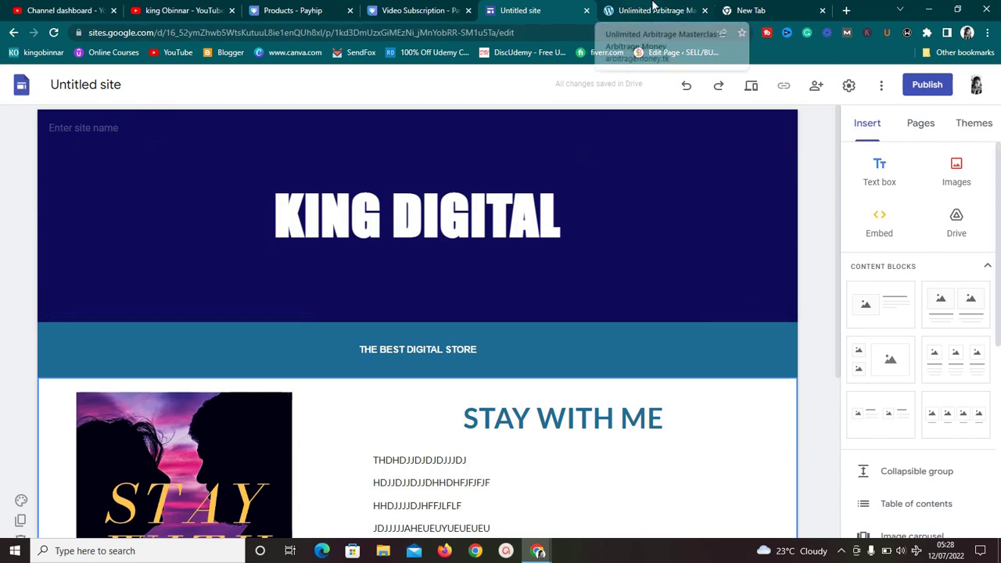
left_click(314, 8)
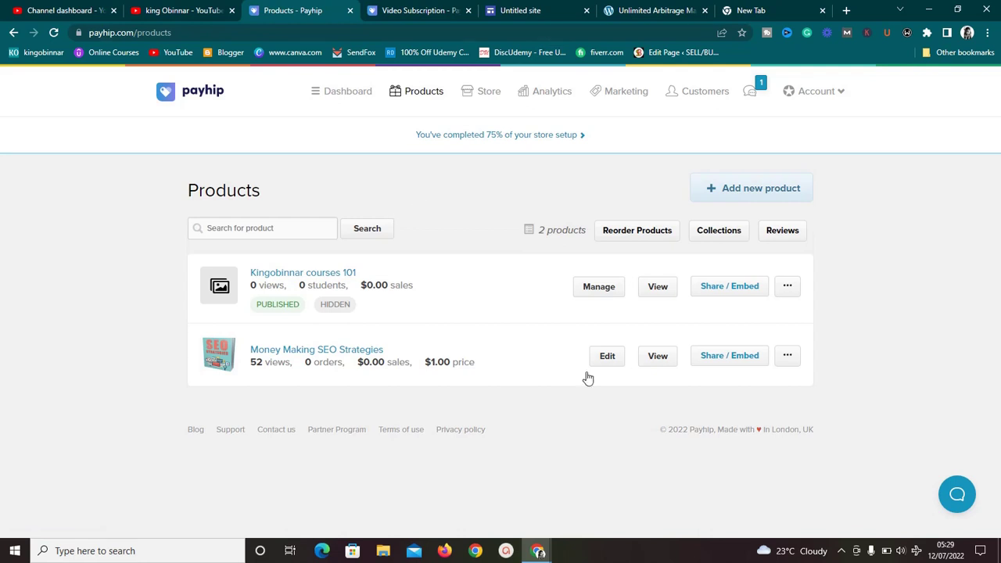
- Switch to the incognito Payhip window and review the Free Forever, Plus and Pro plans on its pricing page
mouse_move(538, 549)
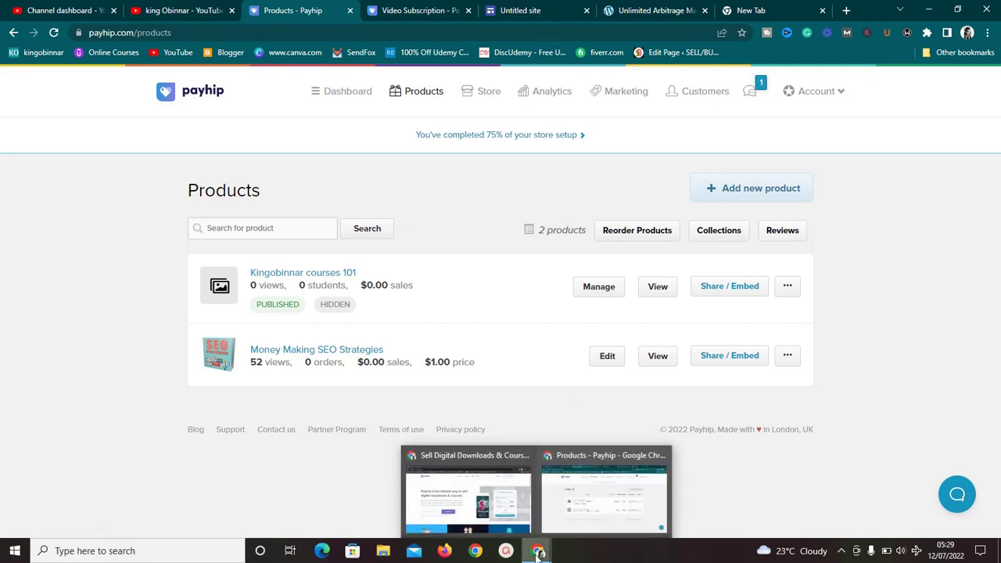
left_click(491, 501)
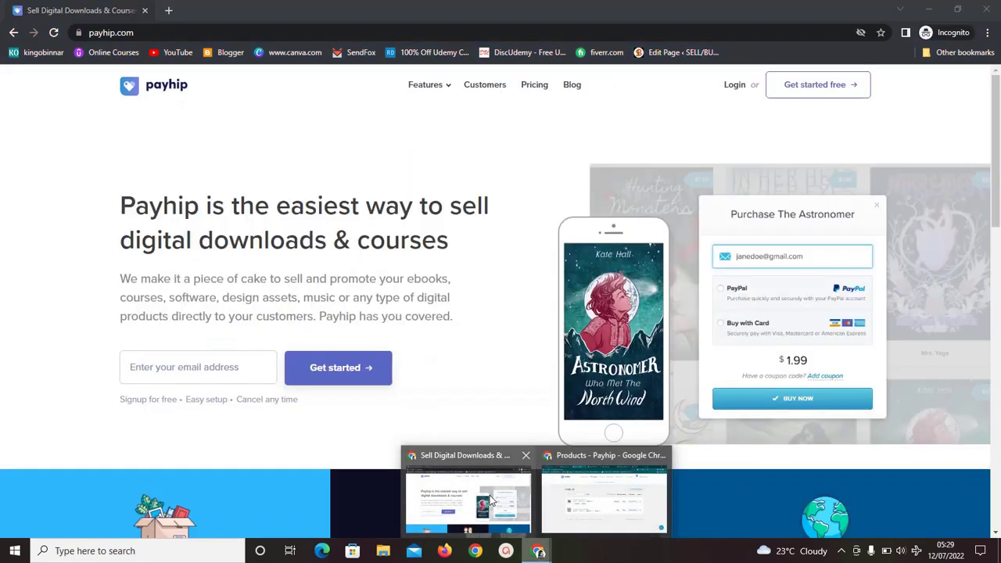
left_click(531, 92)
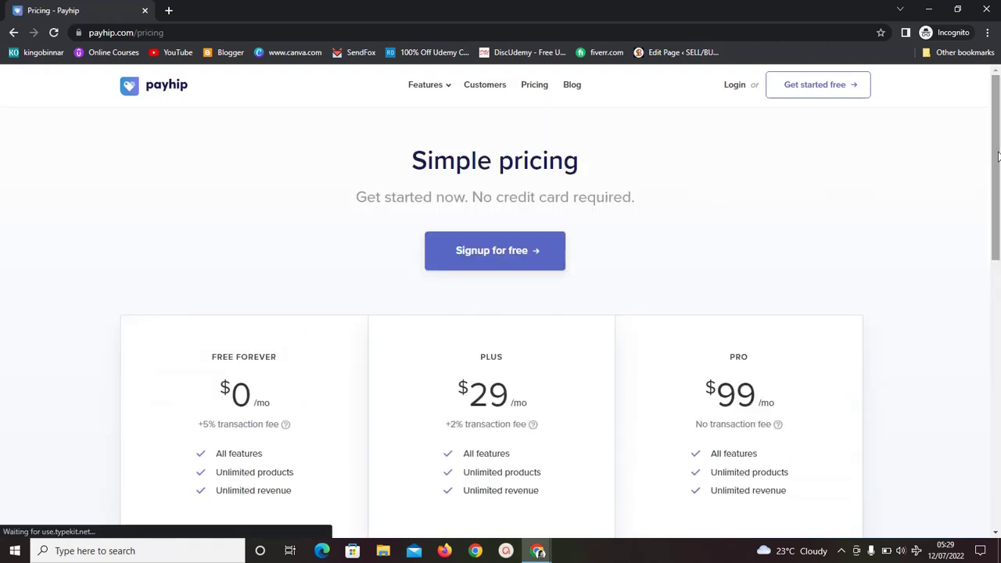
left_click_drag(999, 156, 991, 194)
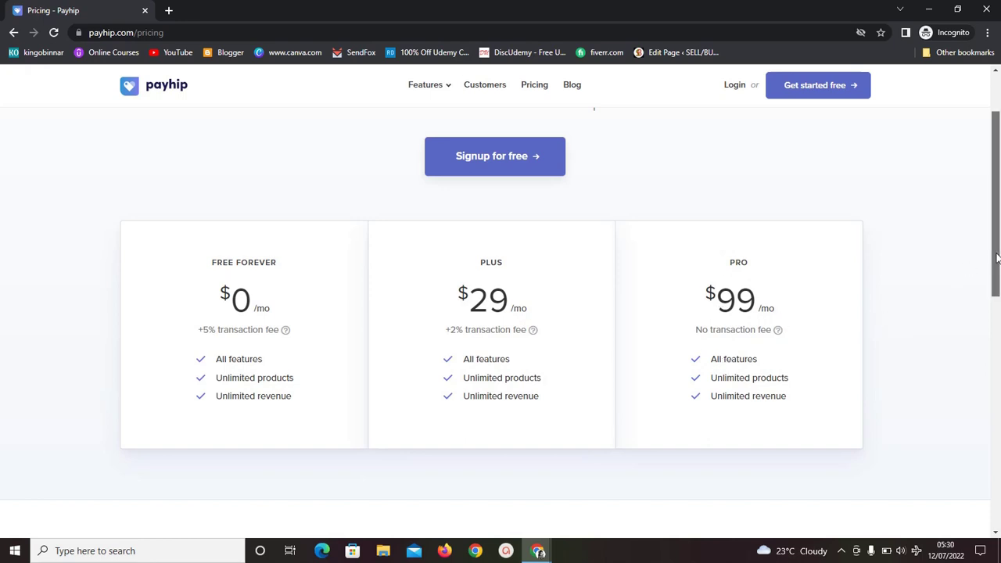
left_click_drag(998, 258, 998, 220)
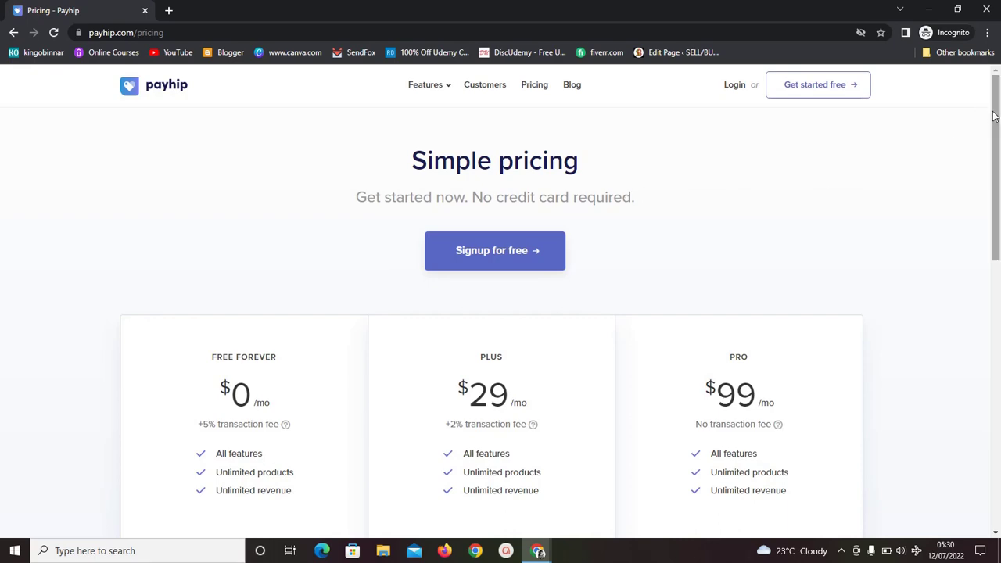
left_click_drag(997, 118, 995, 75)
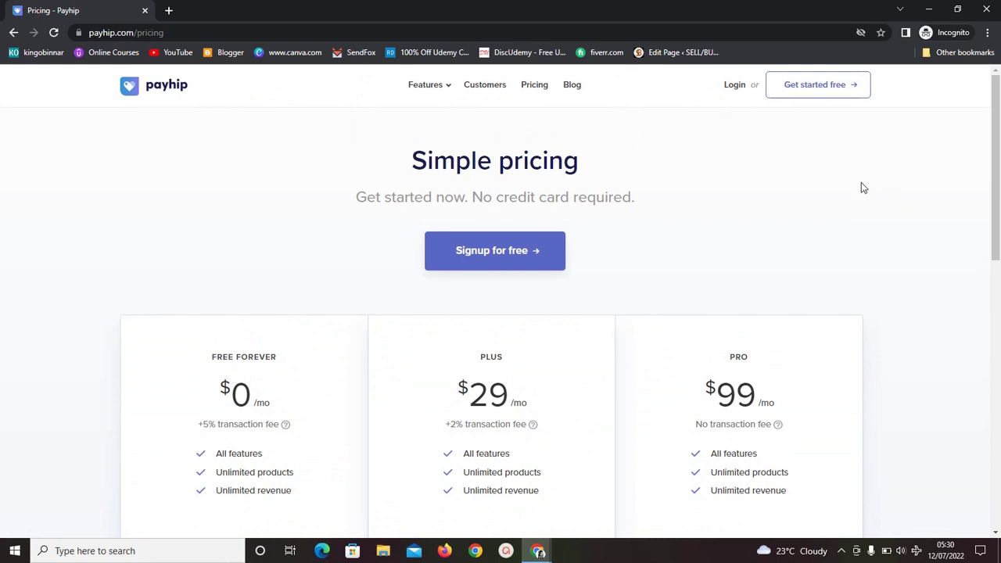
- Put the incognito Payhip window away and look over the uploaded videos on the already open YouTube channel page
left_click(930, 11)
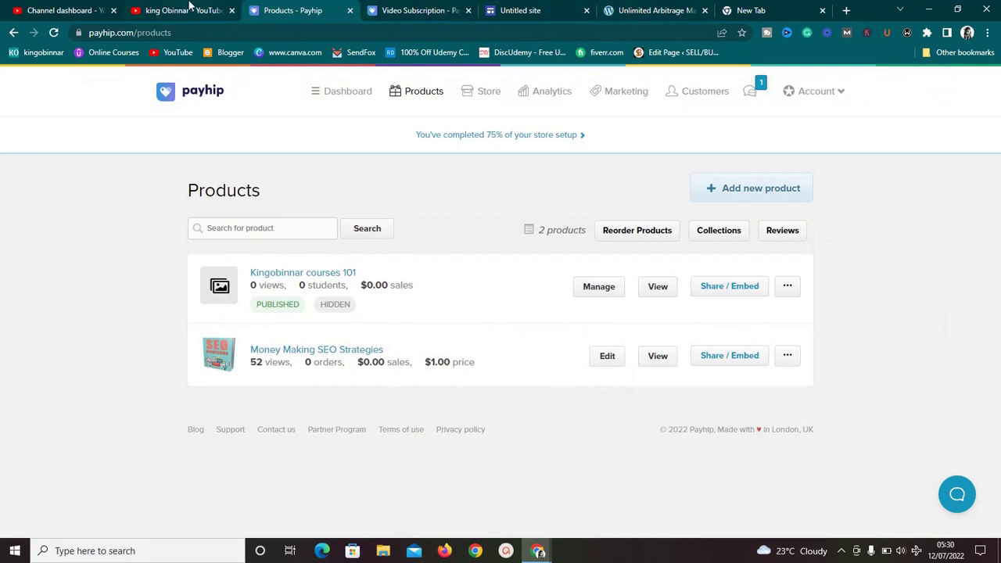
left_click(186, 10)
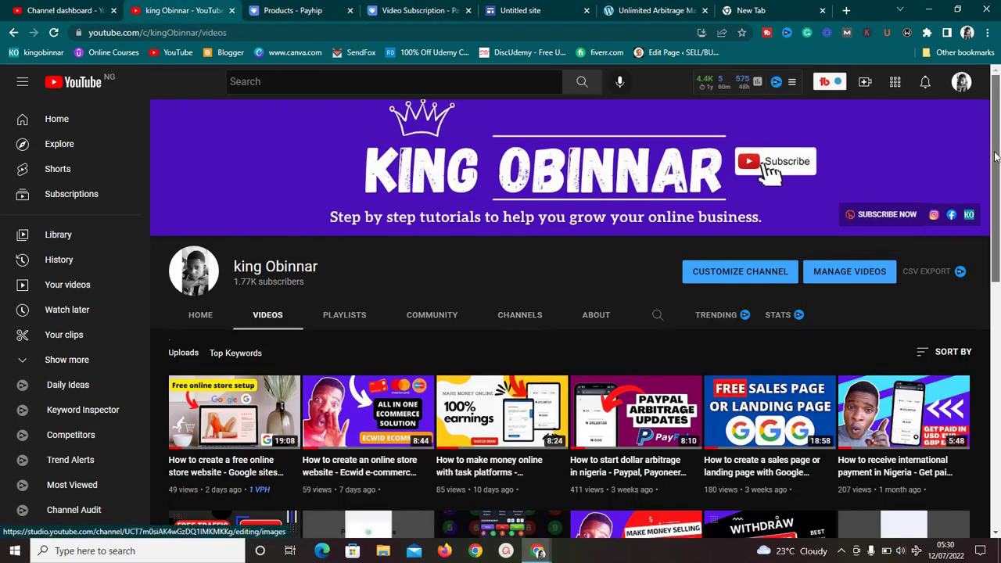
scroll(639, 369, "down", 3)
scroll(639, 369, "up", 3)
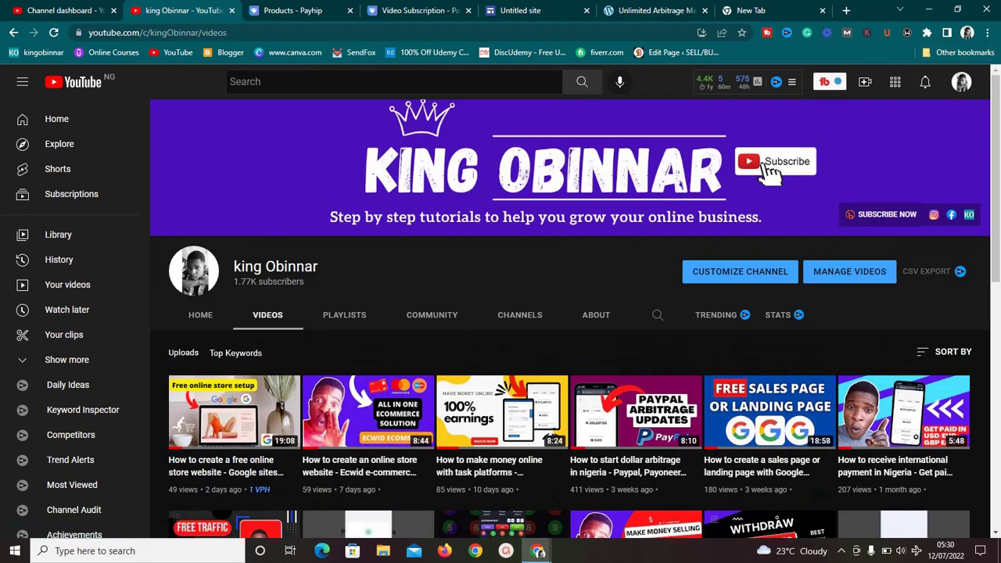
left_click(841, 551)
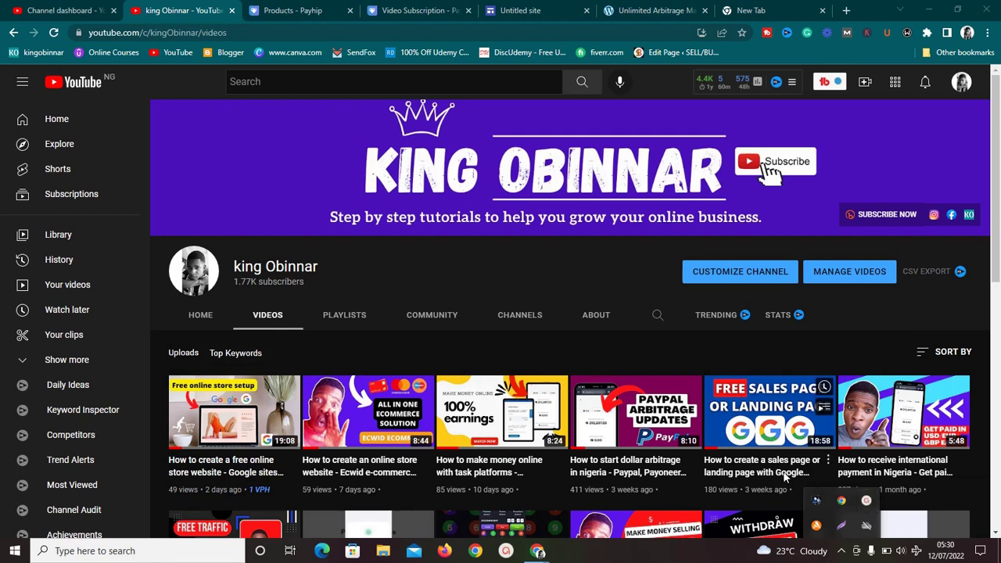
left_click(866, 501)
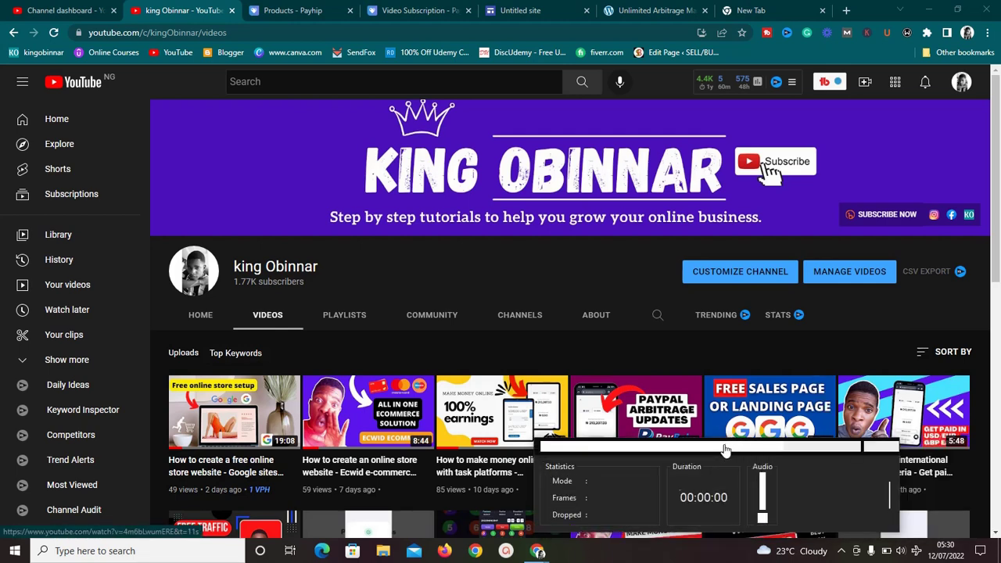
left_click_drag(735, 476, 745, 517)
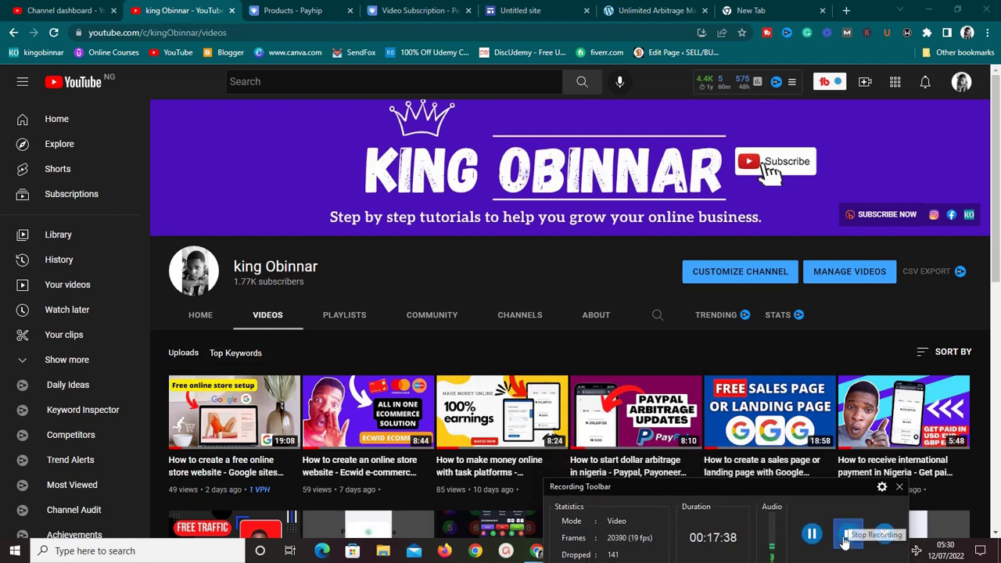